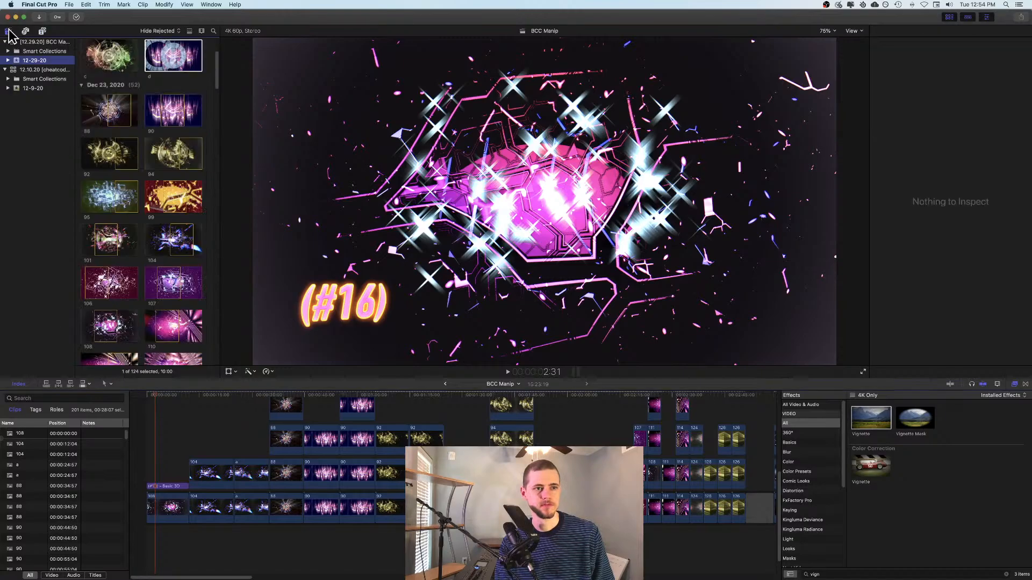
- Browse the source clips from a and b through 88 to 113 in the 12-29-20 event and preview each in the viewer
scroll(132, 94, up, 5)
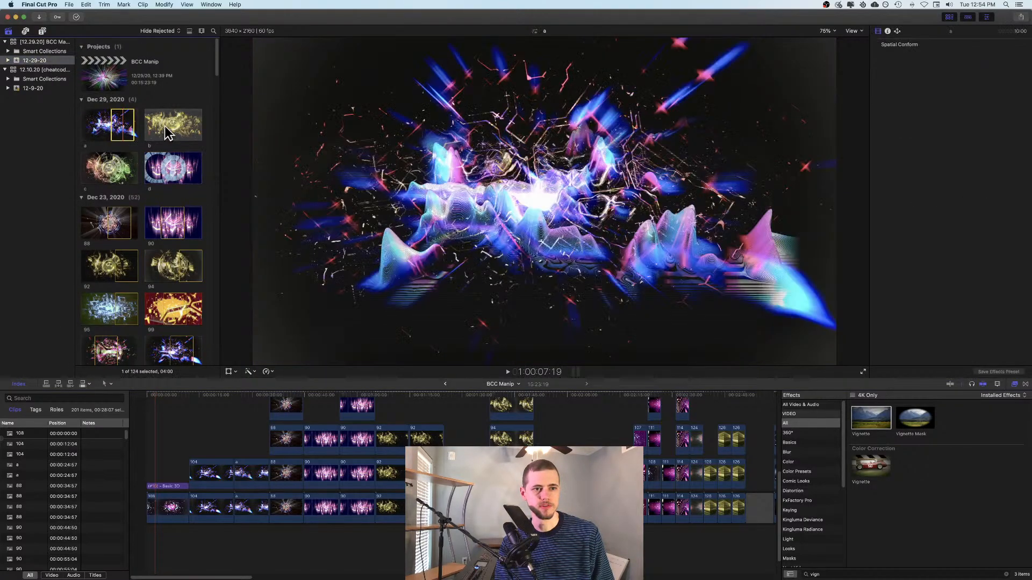
click(165, 126)
click(115, 218)
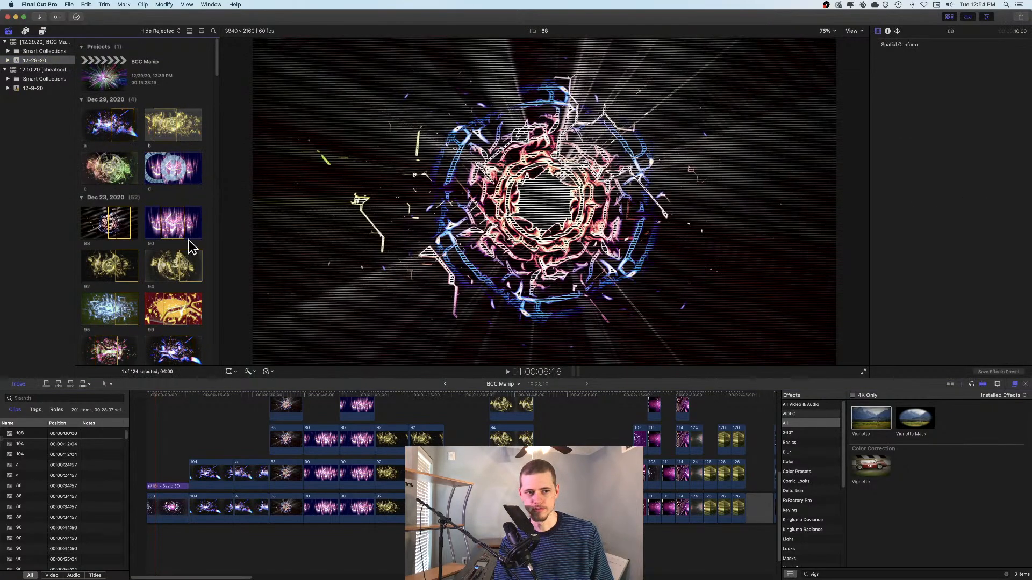
click(163, 224)
click(119, 257)
click(180, 273)
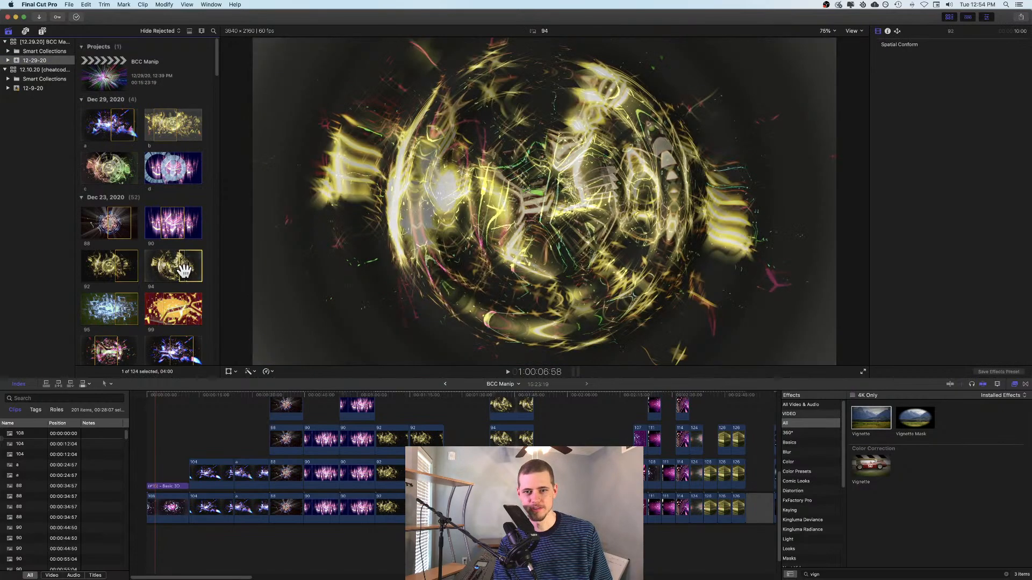
click(116, 316)
click(182, 312)
scroll(182, 311, down, 2)
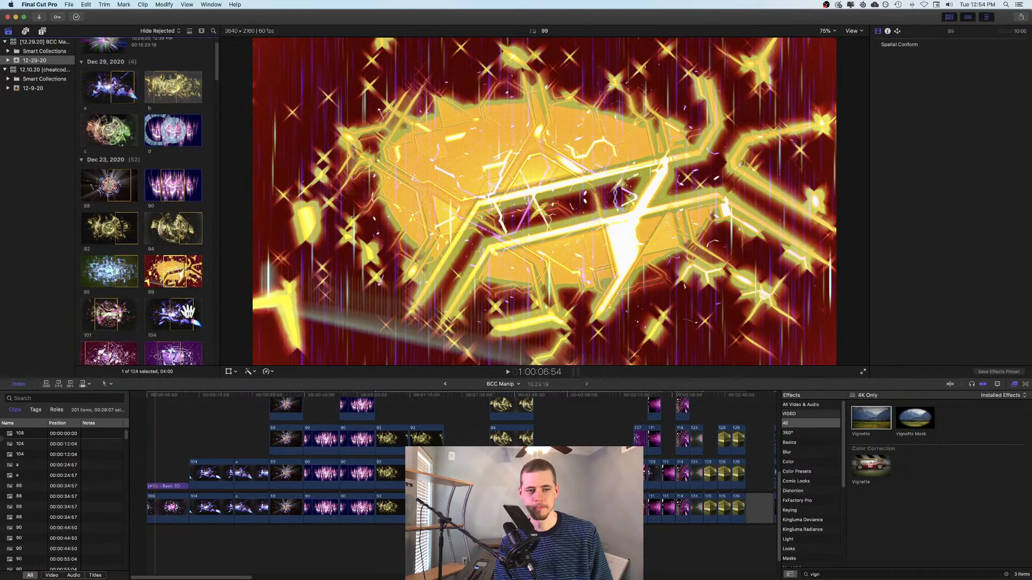
click(111, 317)
click(172, 318)
scroll(171, 319, down, 5)
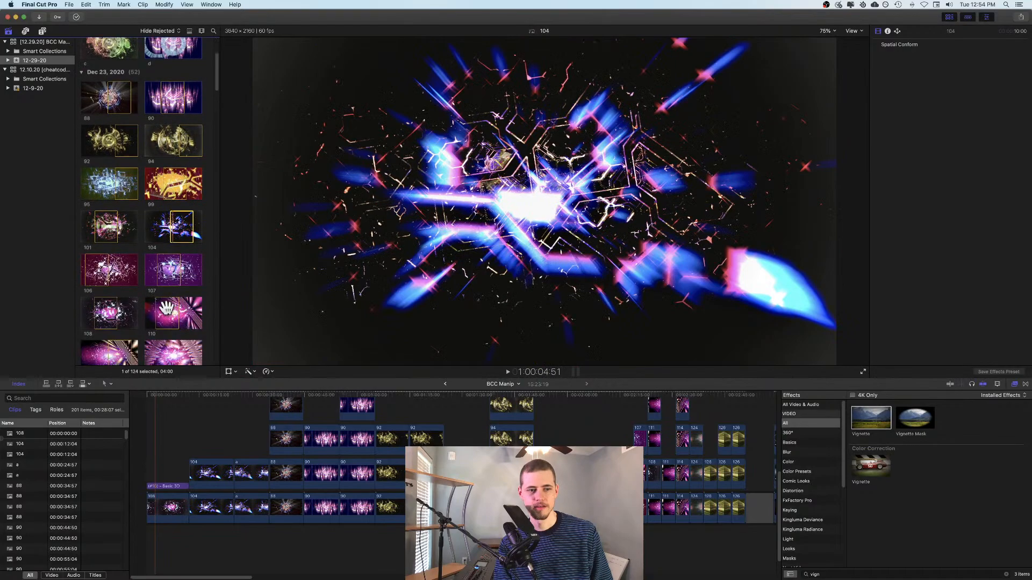
click(112, 274)
click(162, 275)
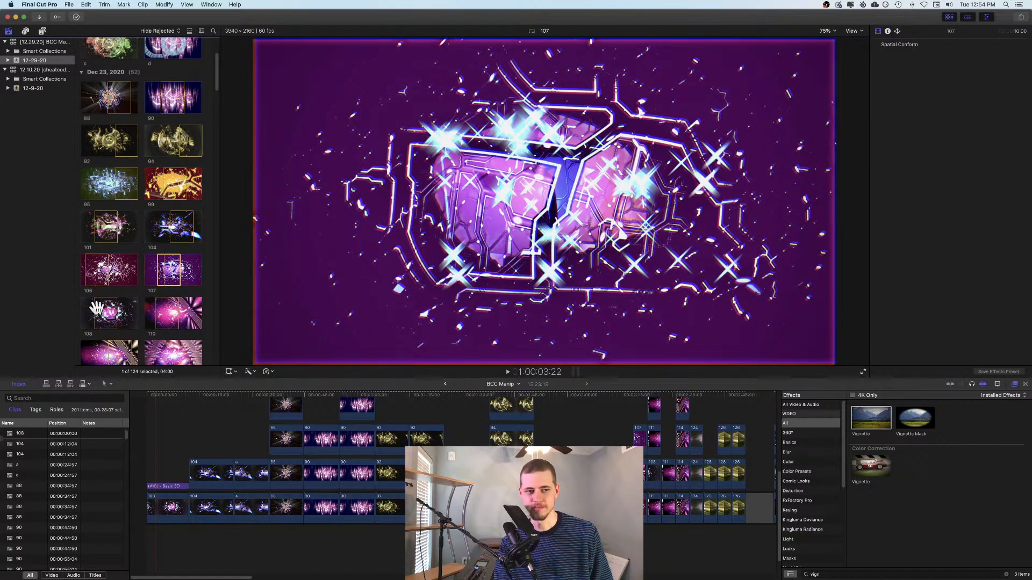
click(98, 311)
click(168, 317)
scroll(178, 323, down, 2)
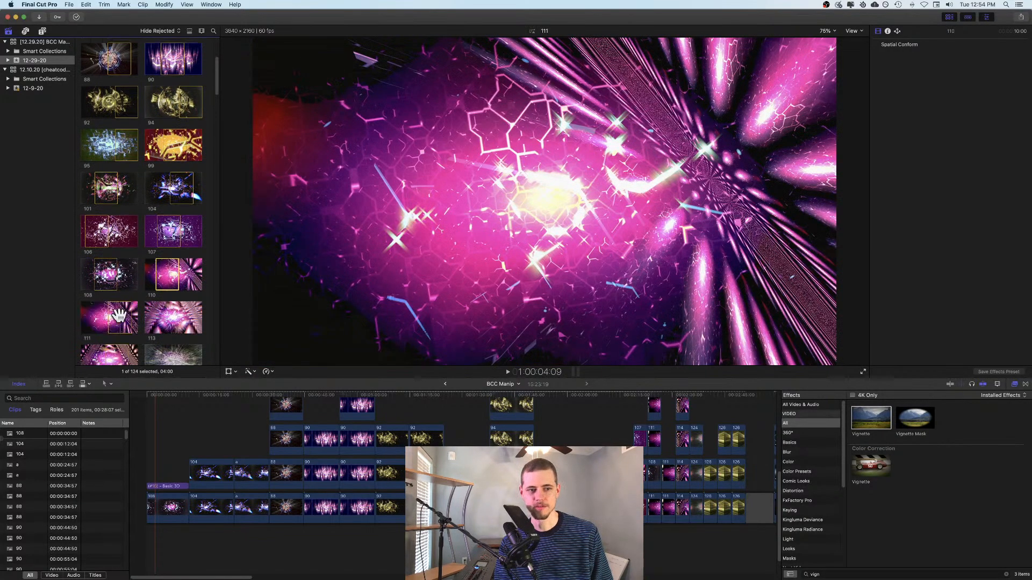
click(114, 316)
click(168, 321)
scroll(164, 314, down, 2)
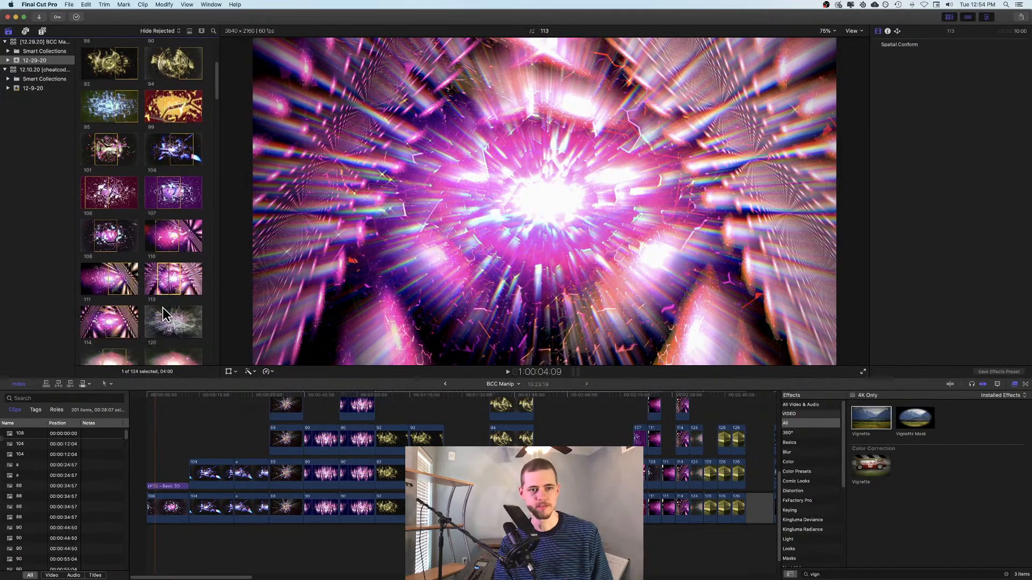
click(117, 285)
- Select the upper-layer clip 104 in the timeline and toggle its Synthesizer effect off and on to compare the look
click(172, 448)
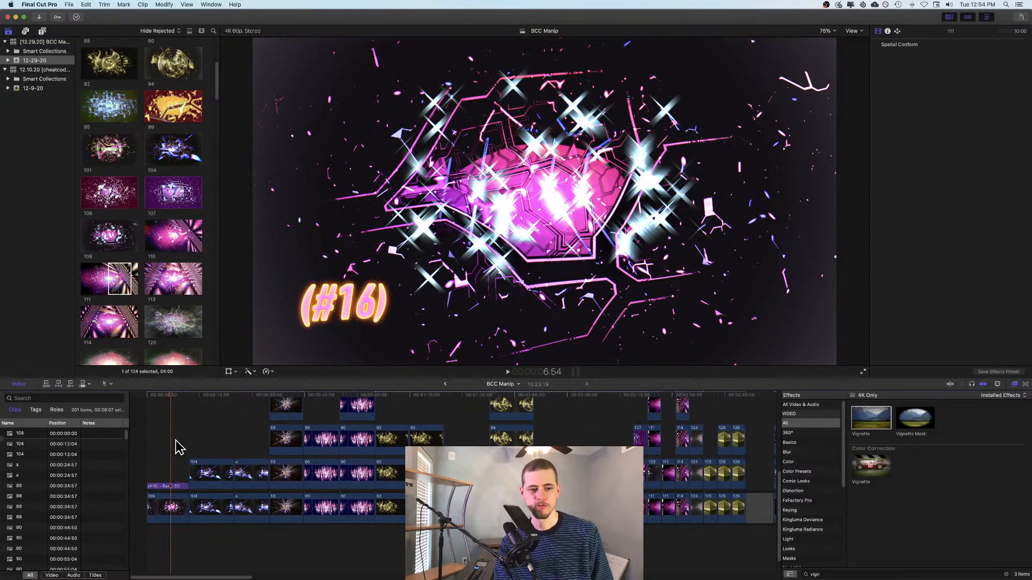
click(206, 430)
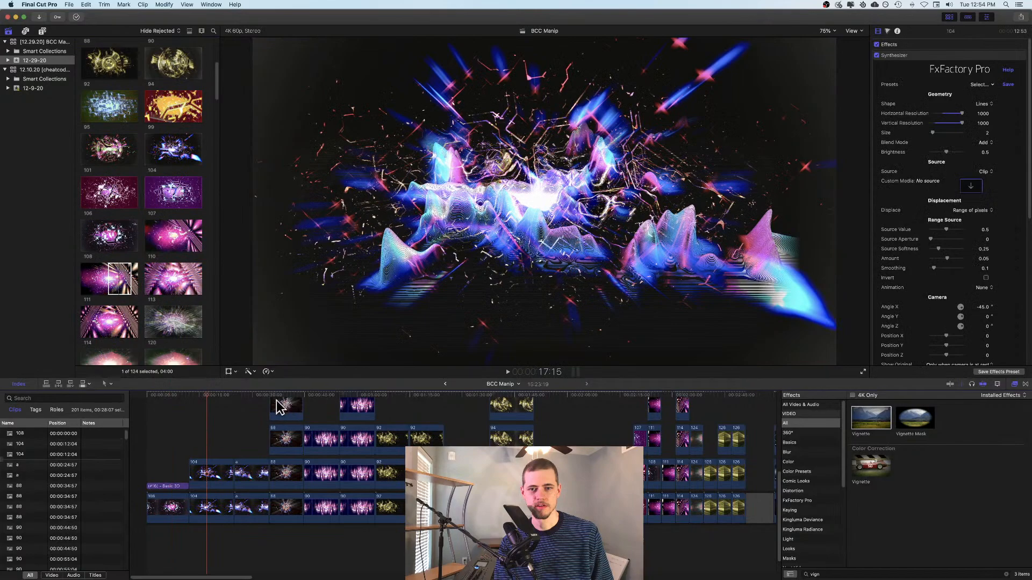
click(212, 474)
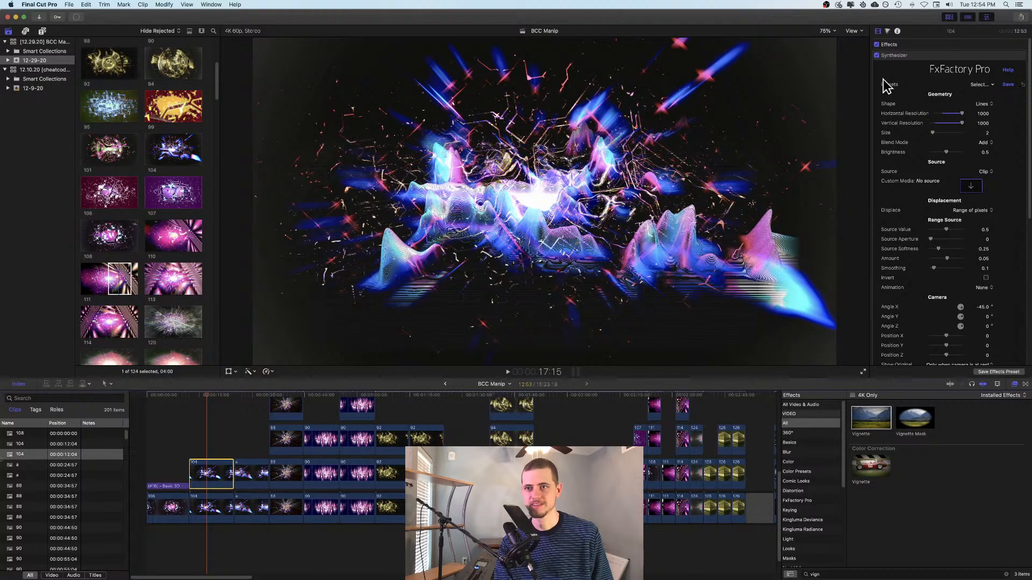
click(877, 56)
click(877, 55)
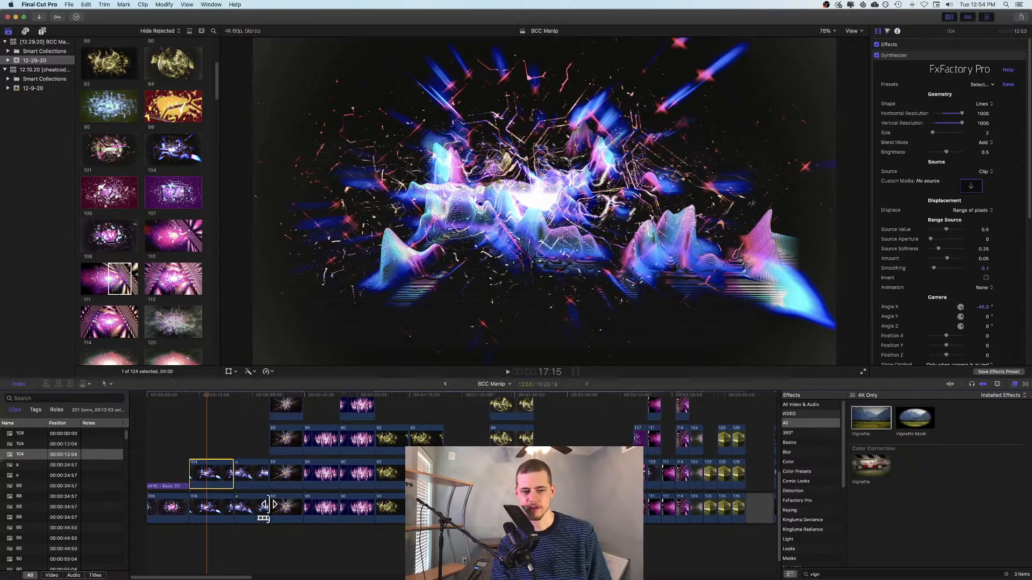
- Examine the Camera, Shape Mask and Compositing settings of the upper-layer clip 104
click(251, 529)
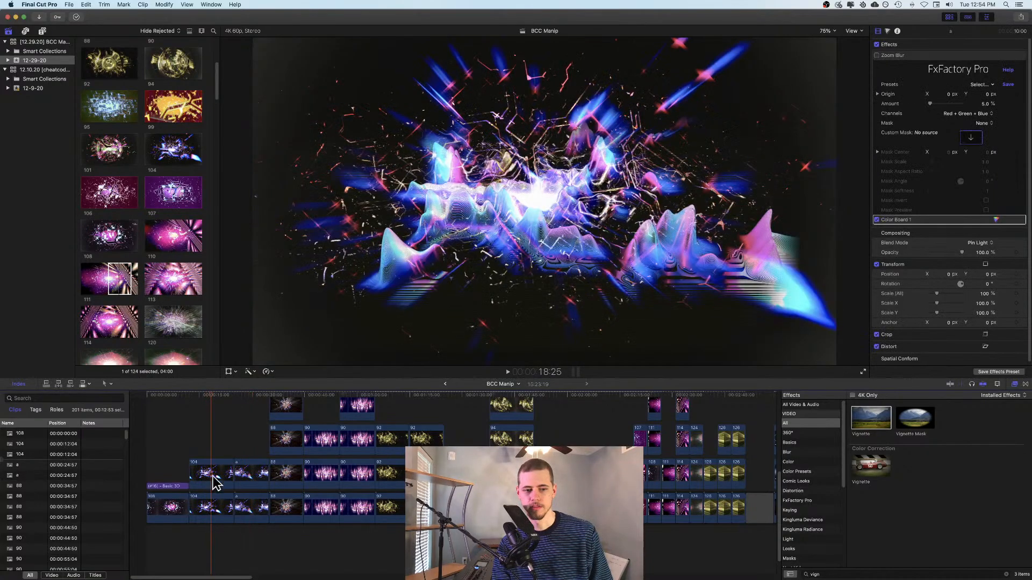
click(214, 481)
scroll(963, 242, down, 10)
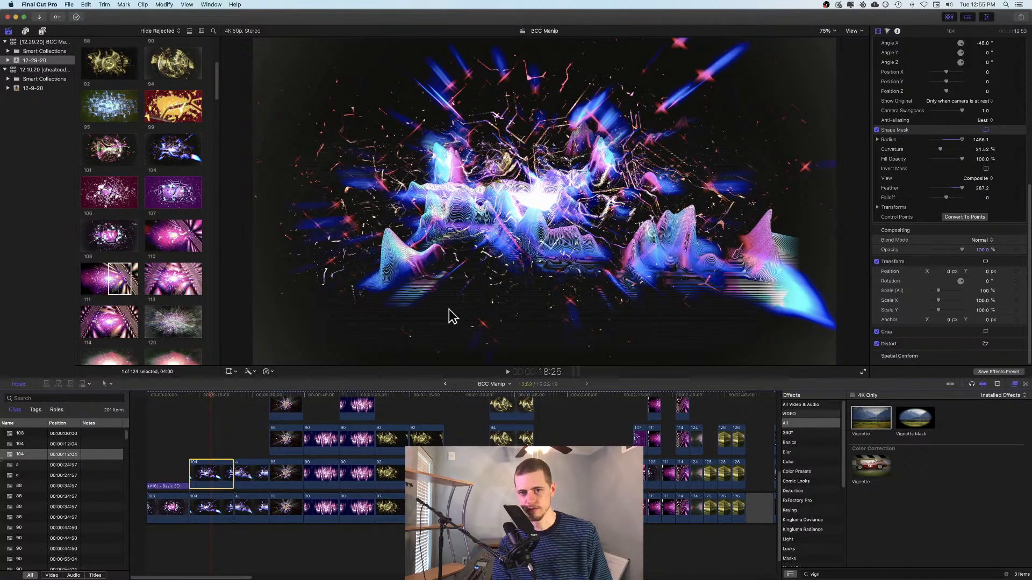
- Compare the Zoom Blur and blend mode settings of the lower and upper layers of clip a
click(247, 443)
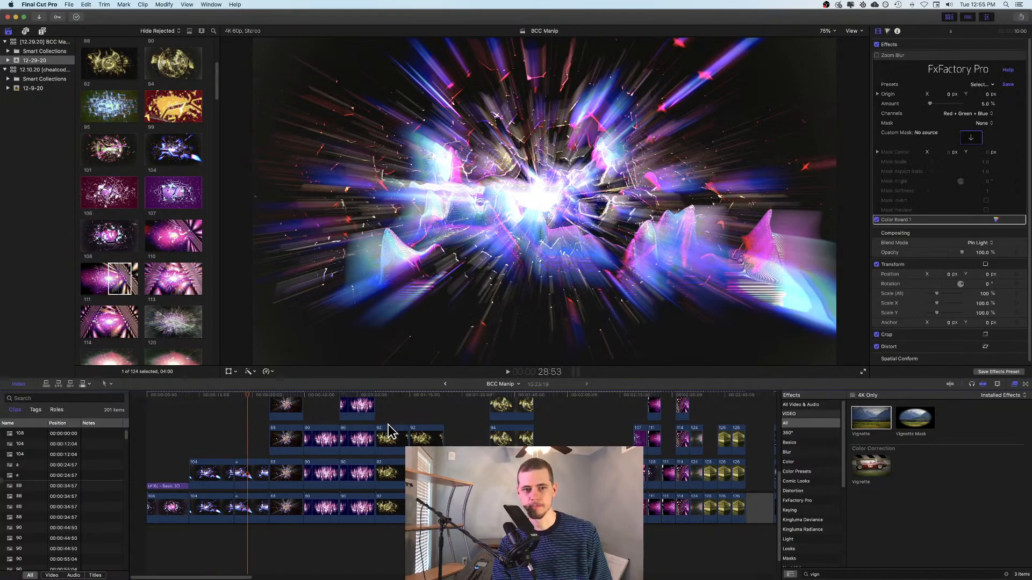
click(241, 510)
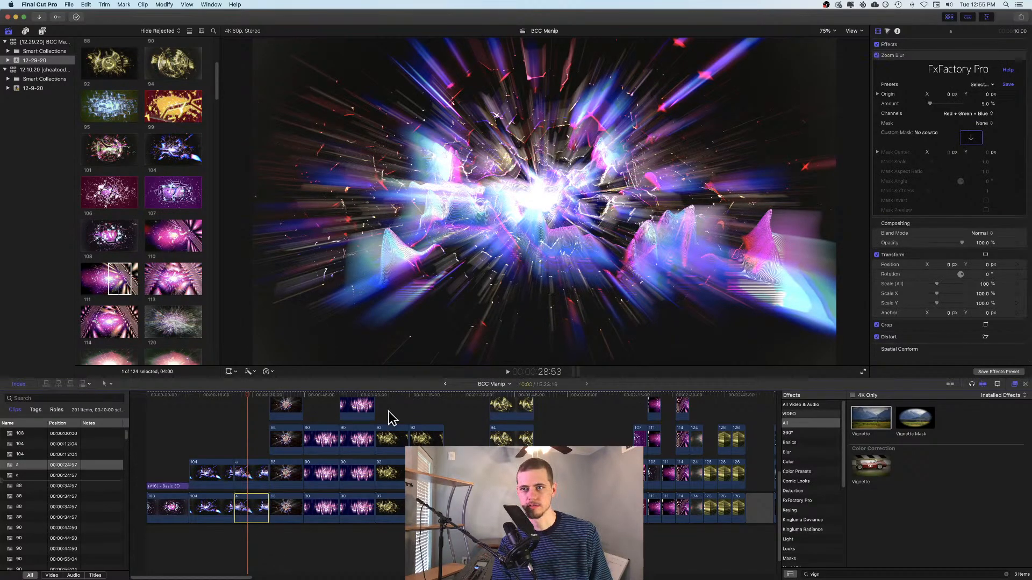
click(246, 473)
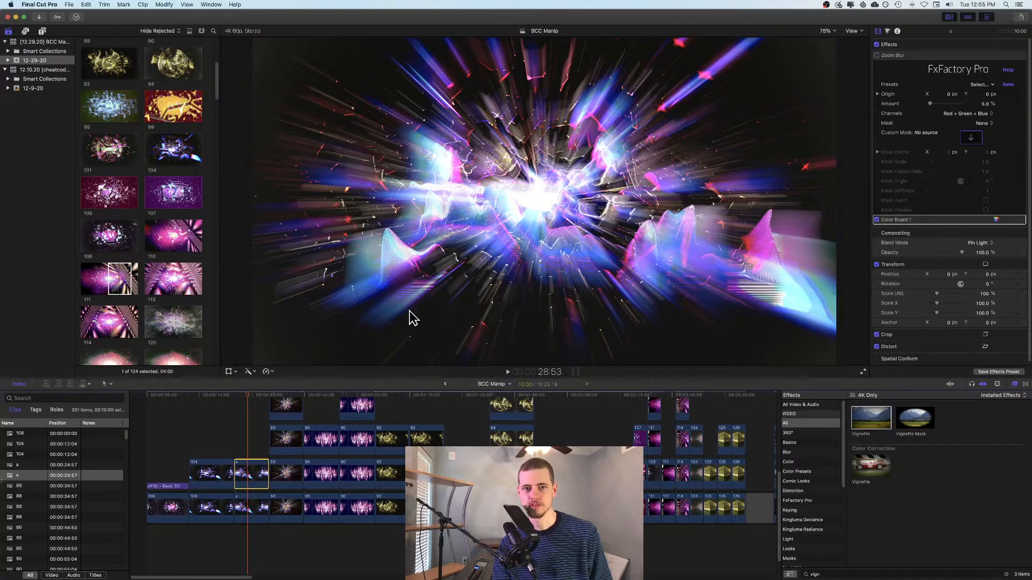
- Show the Color Board exposure settings of the upper-layer clip a
click(213, 446)
click(241, 435)
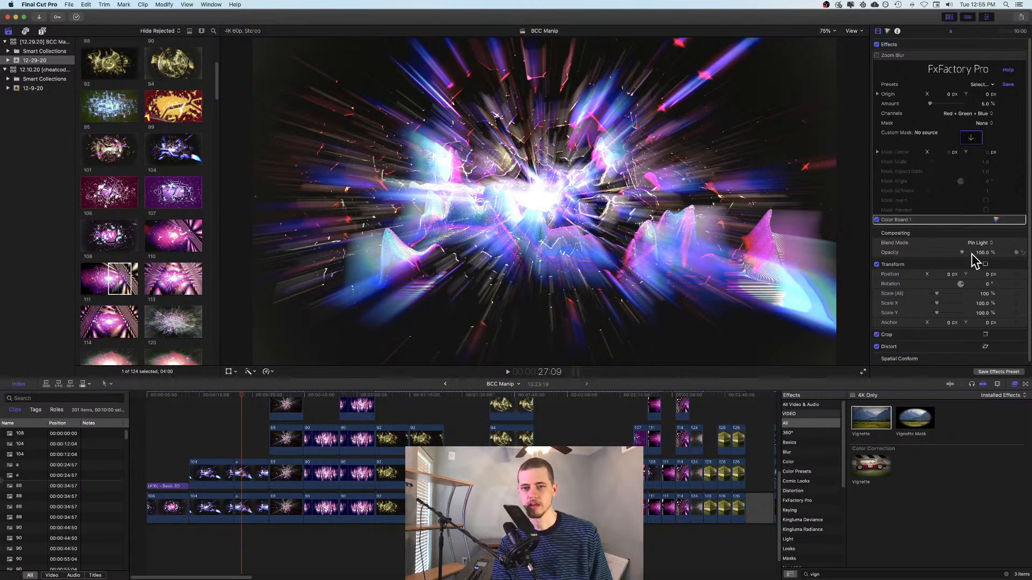
click(887, 32)
click(977, 56)
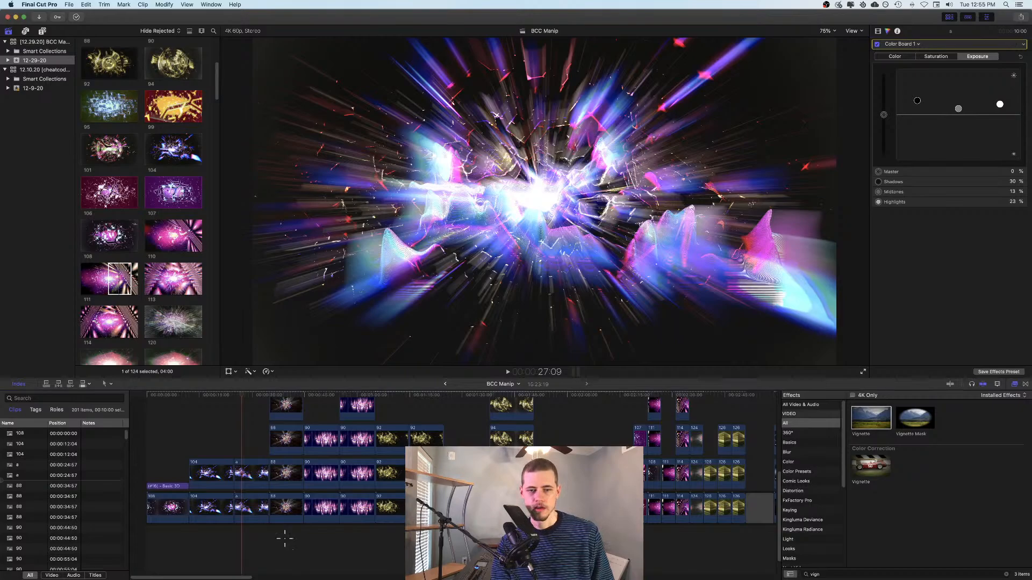
- Select the topmost clip 88 in the timeline and examine its Dots, Shape Mask, Compositing and Transform settings
click(285, 538)
scroll(311, 525, up, 3)
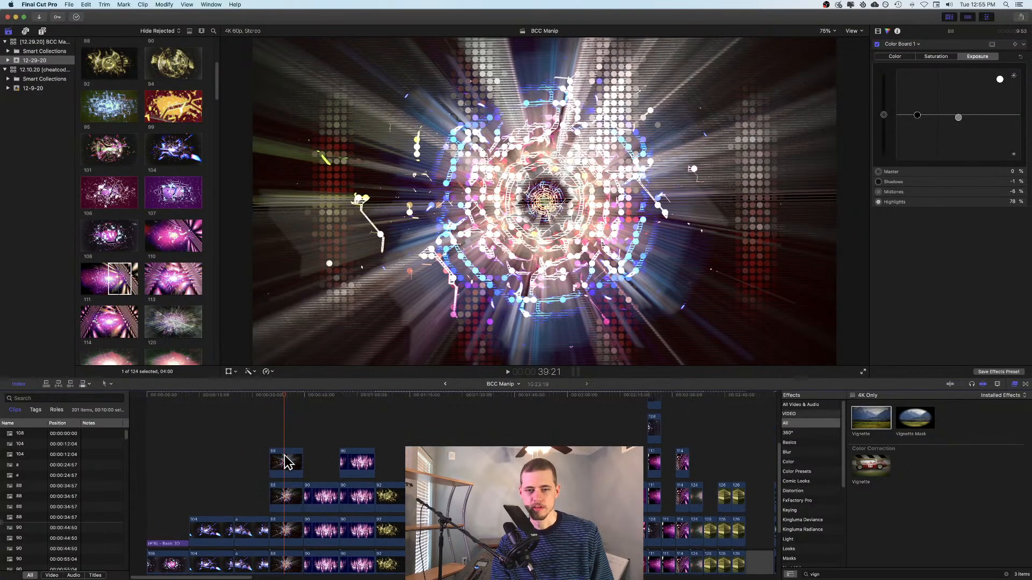
click(286, 461)
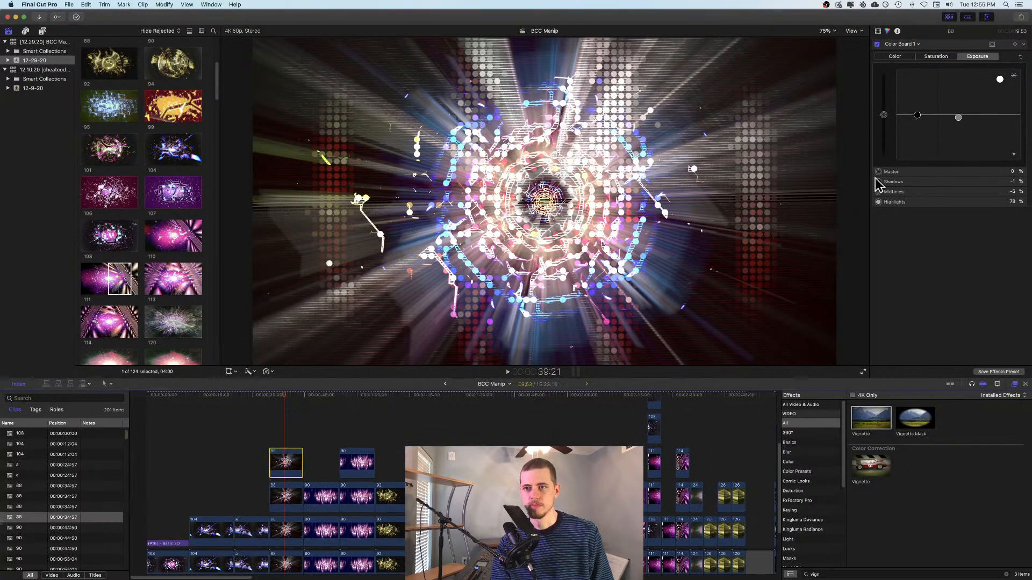
click(878, 31)
scroll(1011, 219, down, 8)
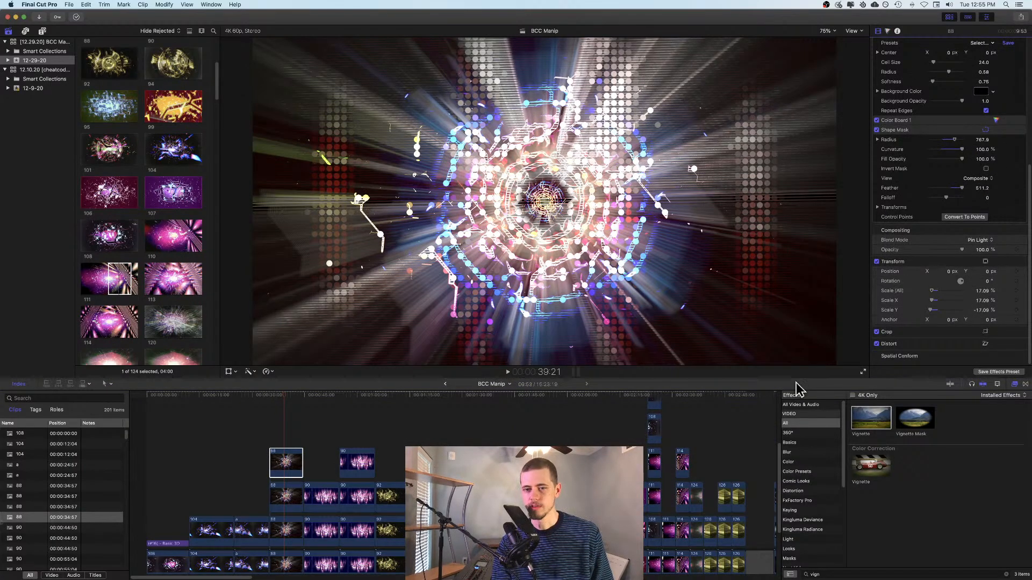
- Examine the effect settings of the second-highest clip 88 and the Color Board exposure of the clip 88 directly beneath it
click(285, 500)
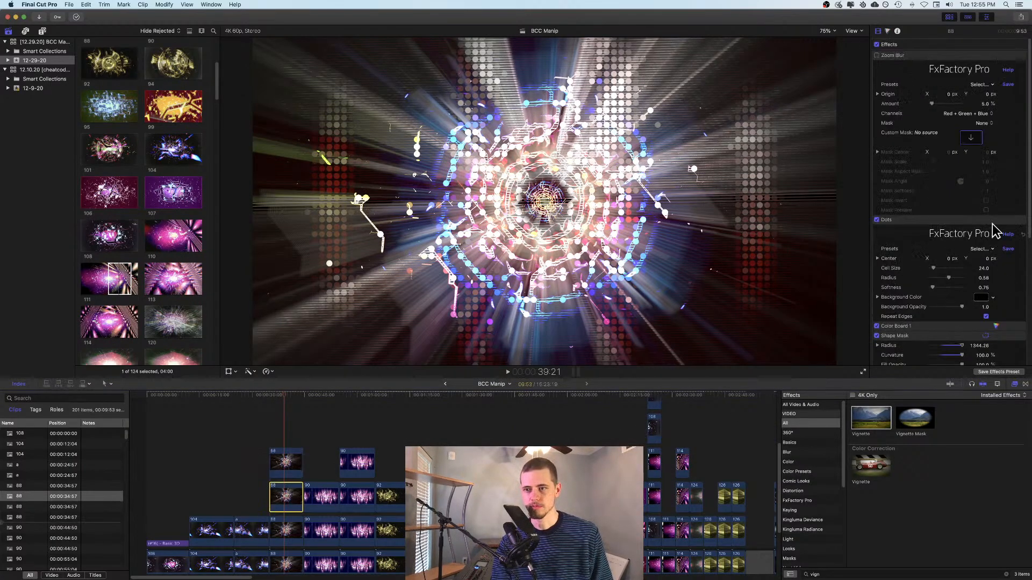
scroll(994, 231, down, 8)
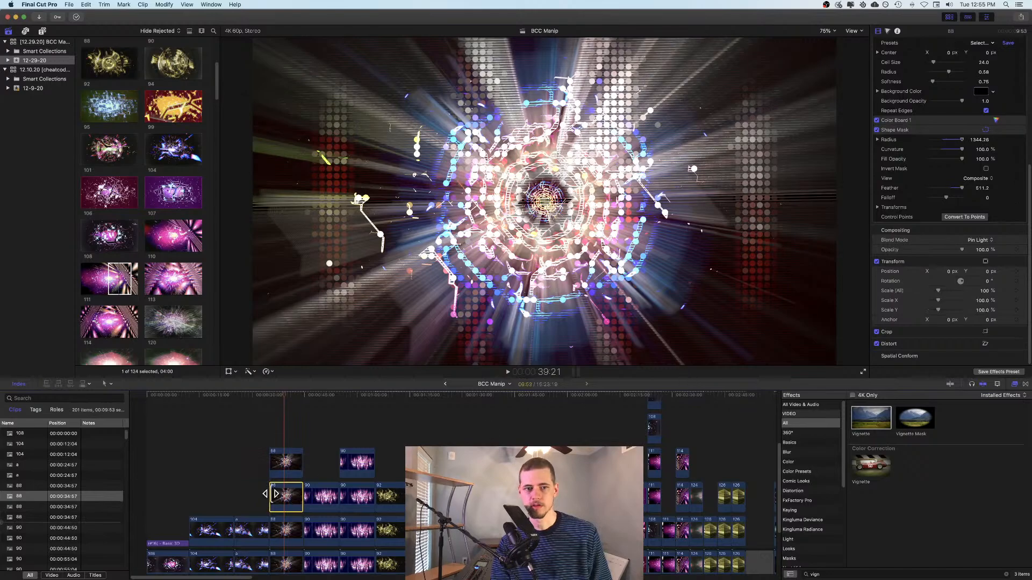
click(279, 535)
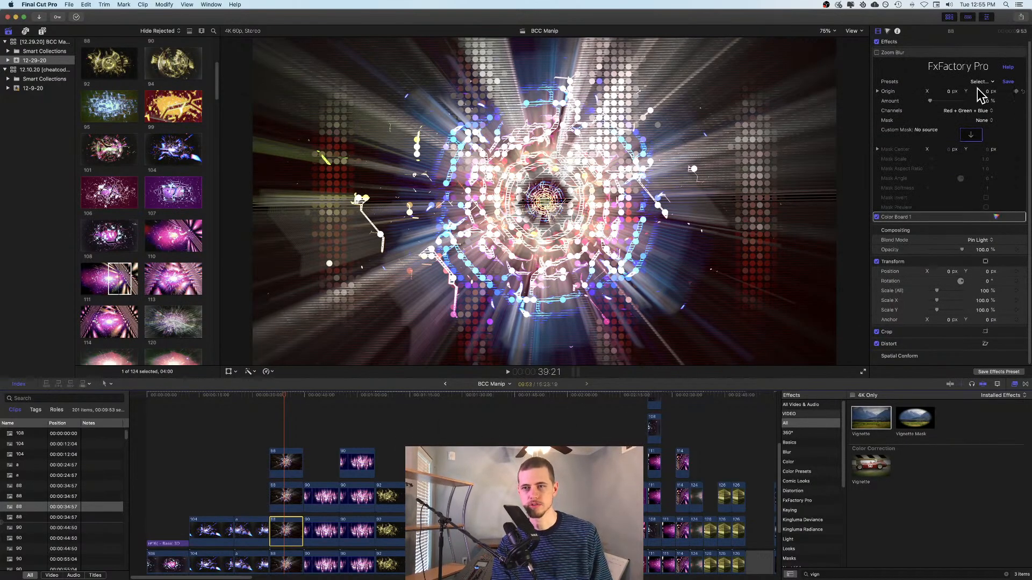
click(887, 31)
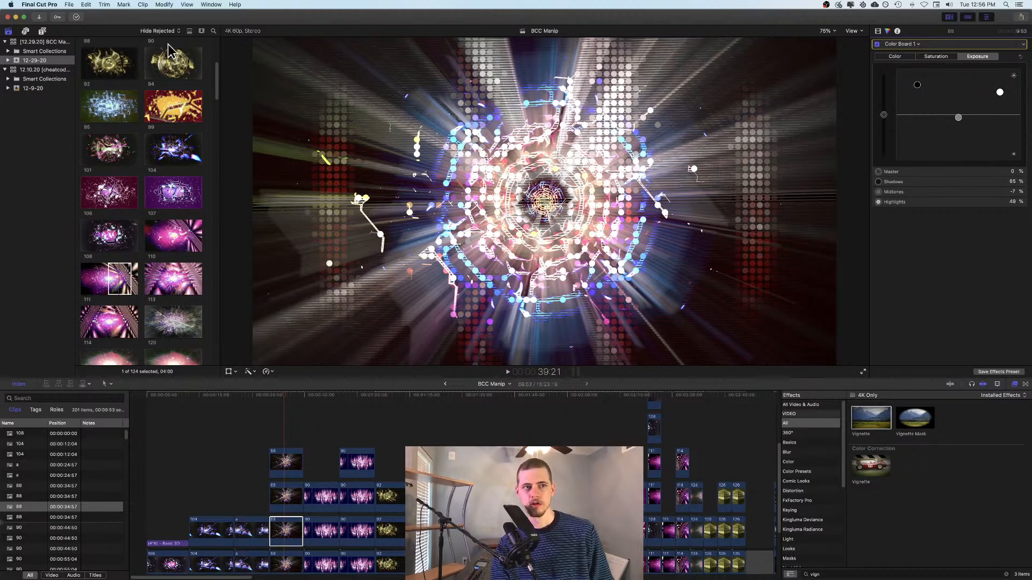
- Deselect the timeline clip, open the Destinations preferences for sharing to view the available export types, and close them
click(69, 5)
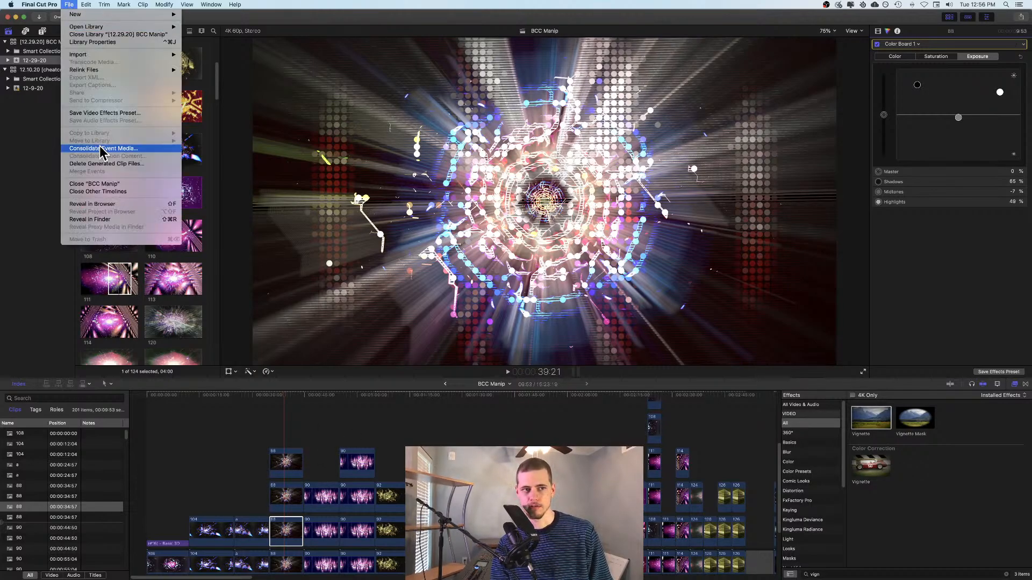
click(285, 427)
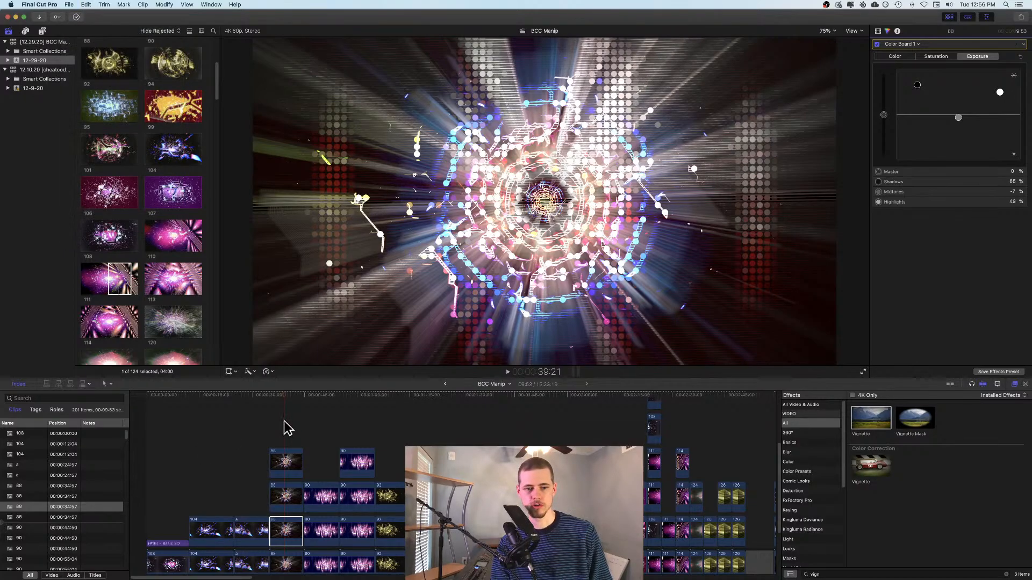
key(ctrl+super+4)
click(283, 423)
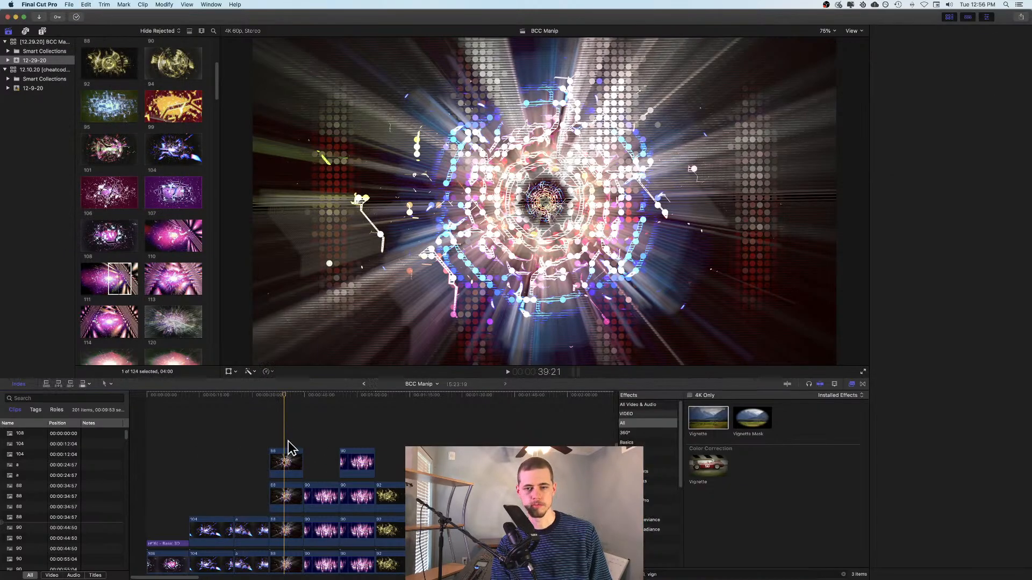
click(69, 5)
mouse_move(76, 92)
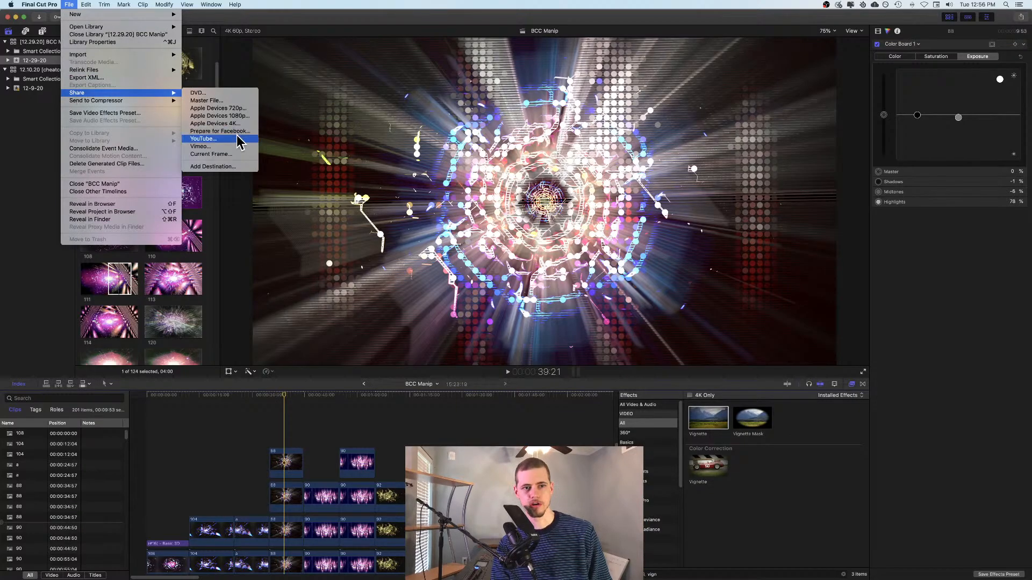
click(226, 168)
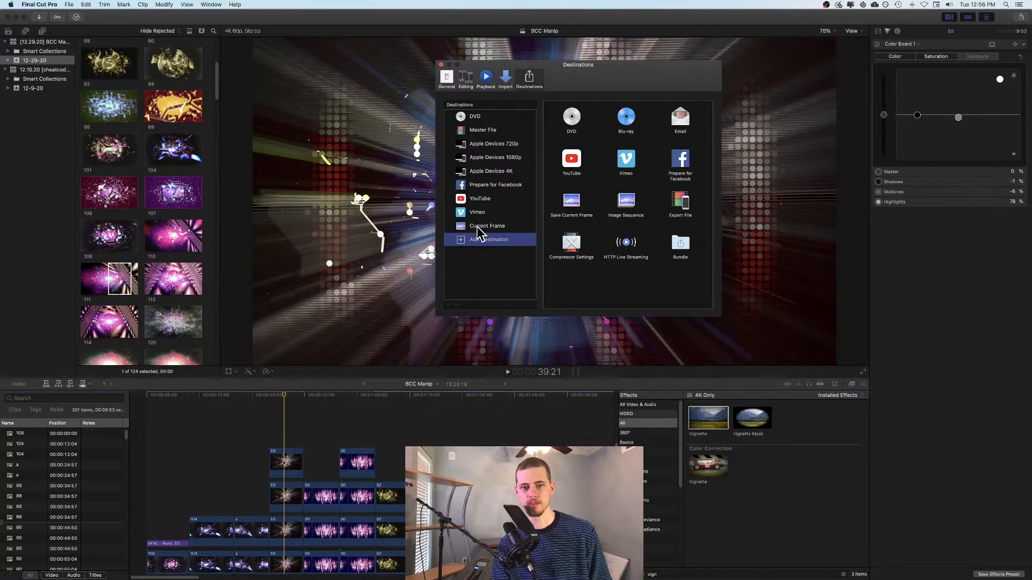
click(441, 64)
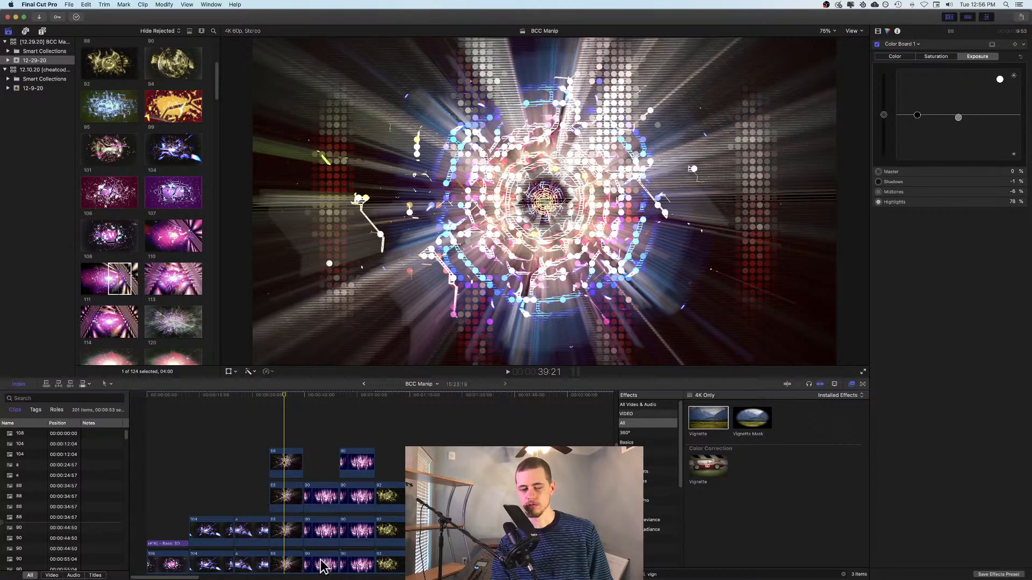
- Select the topmost clip 90 in the kaleidoscope section at 49:09 and show its video effect settings
click(321, 477)
scroll(344, 489, down, 3)
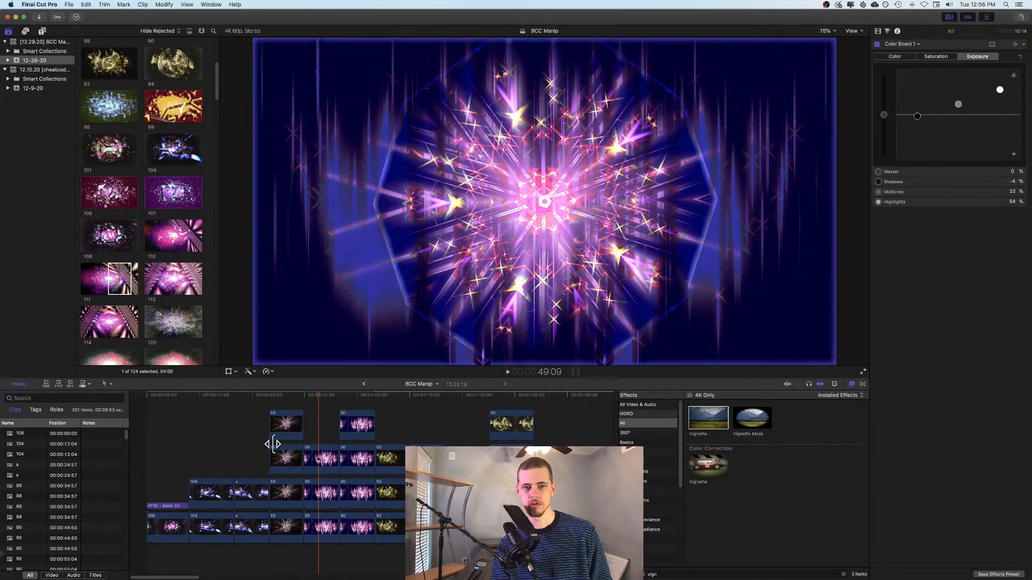
click(325, 458)
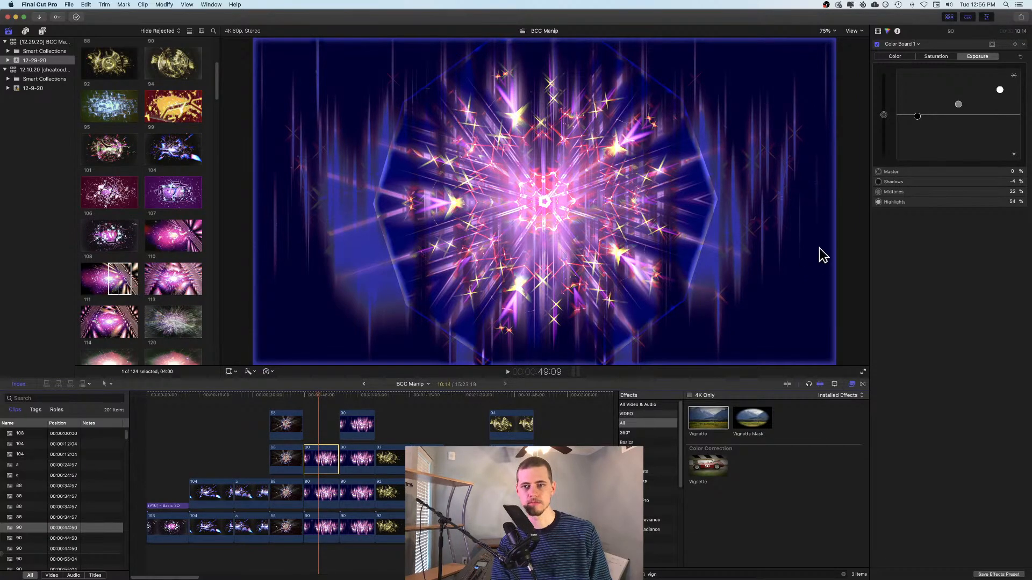
click(877, 30)
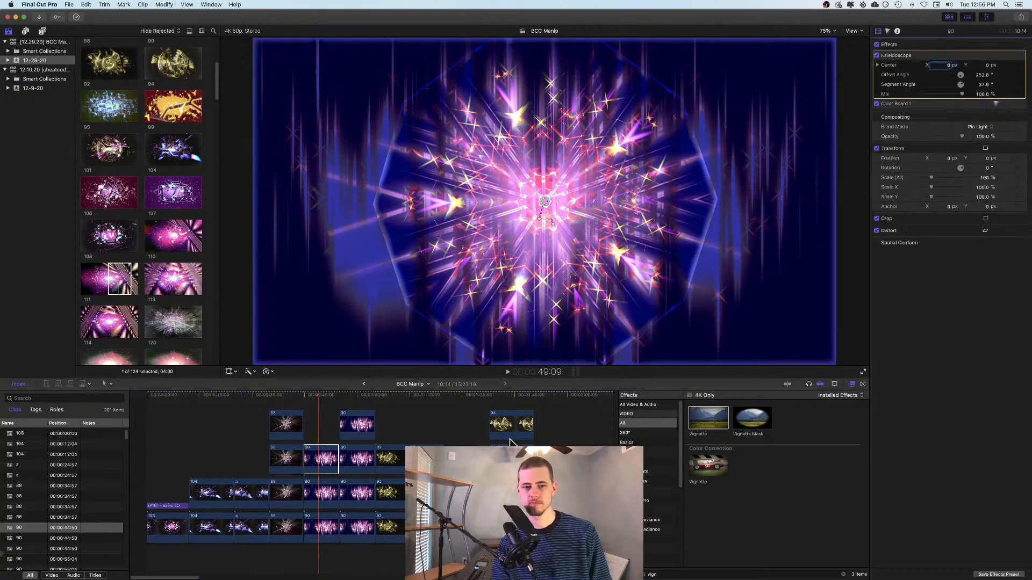
- Check the settings of the clip 90 beneath at 49:09, then view the following sections at 1:00:18, 1:09:17 and 1:29:19
click(313, 500)
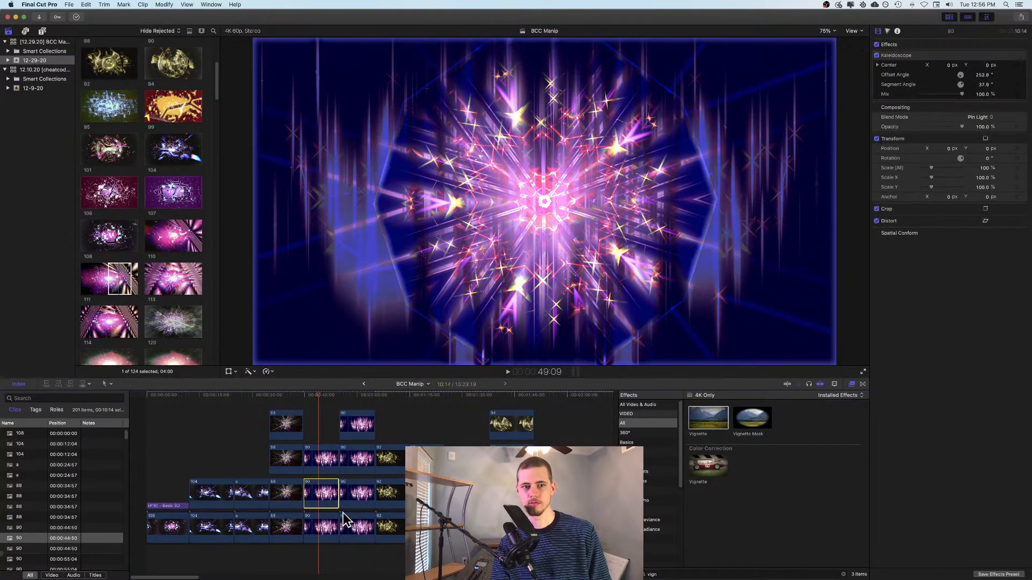
click(357, 439)
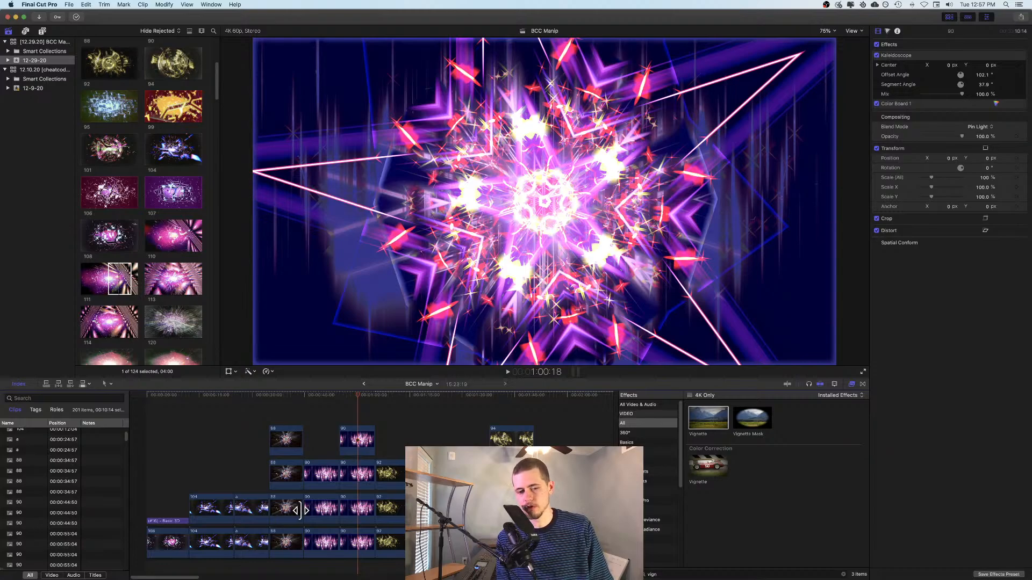
click(389, 431)
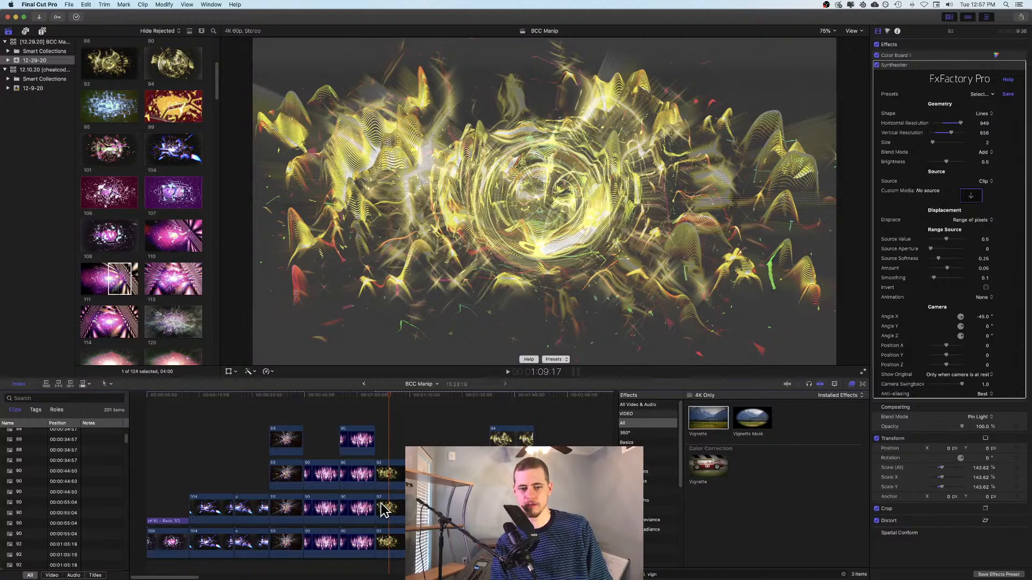
click(418, 423)
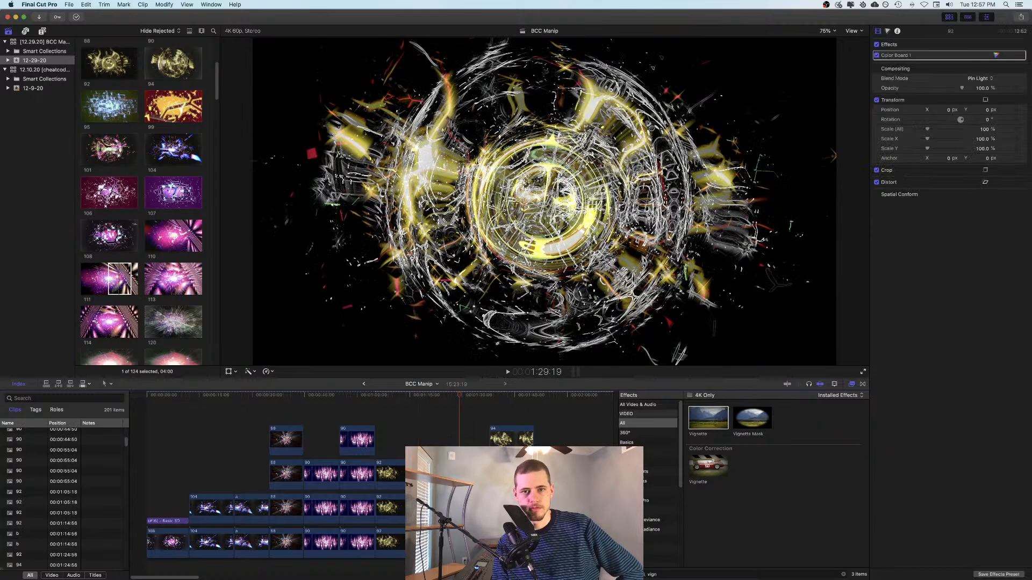
- Select clip 92 and the bottom clip 94 at 1:29:19, and compare clip 94 with its Sobel Edge effect off and on
click(465, 475)
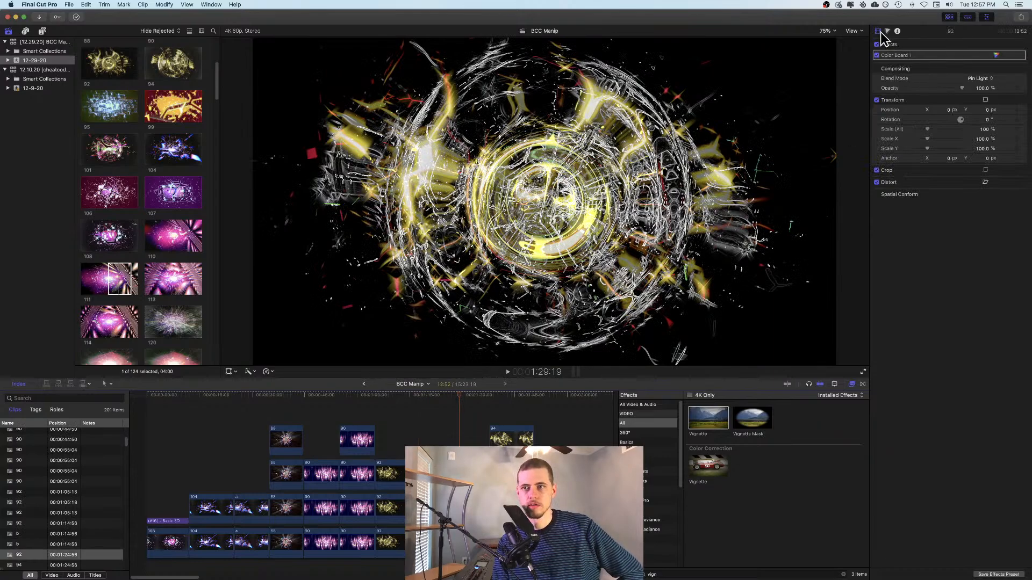
click(465, 508)
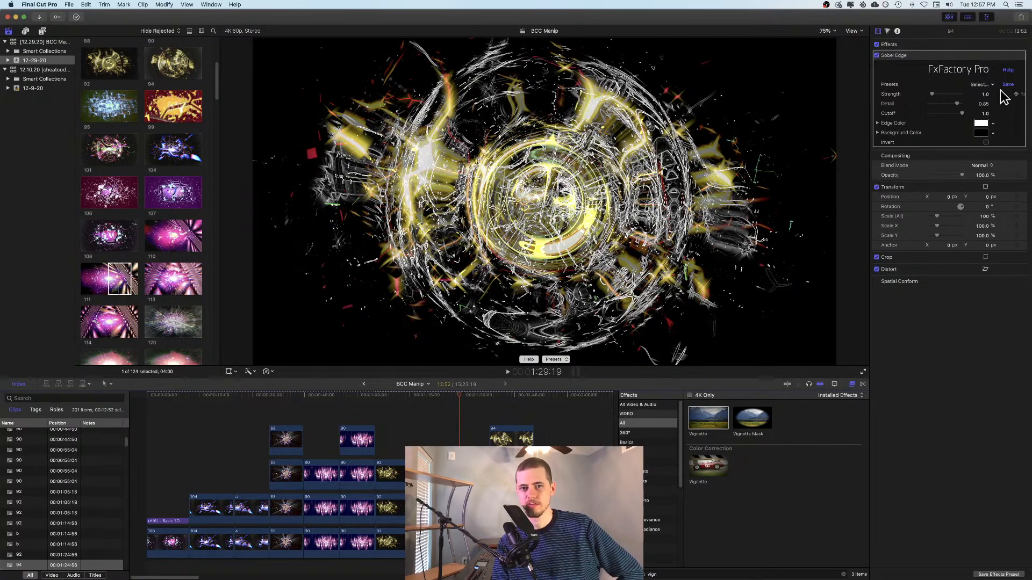
click(876, 55)
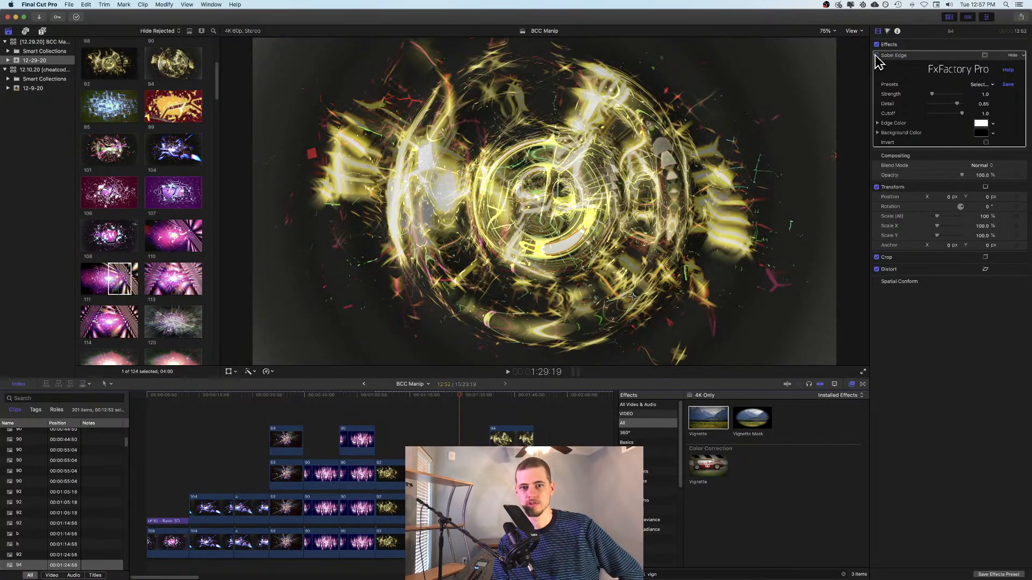
click(876, 55)
click(876, 55)
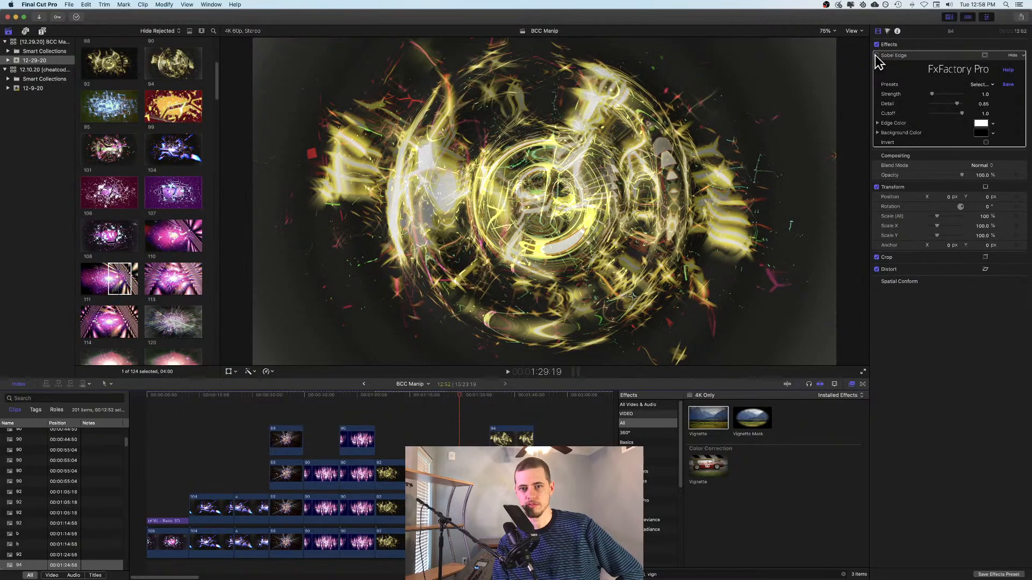
click(876, 55)
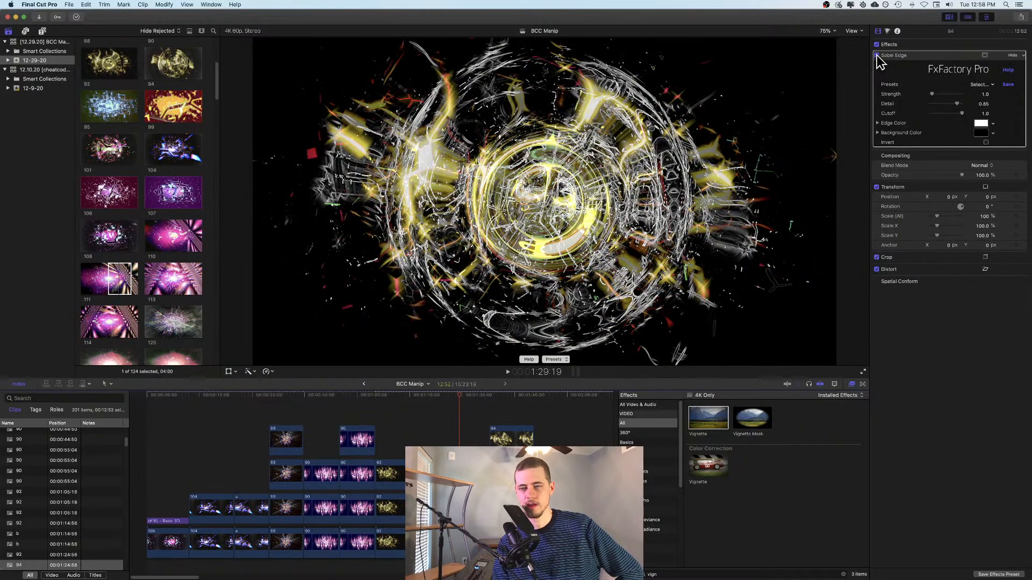
click(875, 56)
click(876, 55)
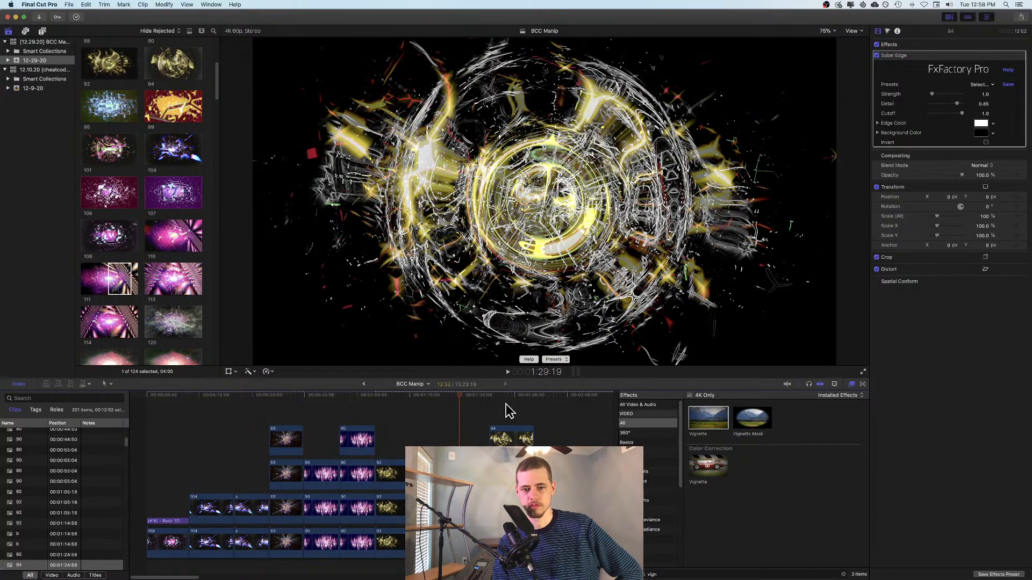
- Compare the clip 92 and 94 section around 1:31:09 with the four-layer clip 94 section around 1:42:33
click(479, 473)
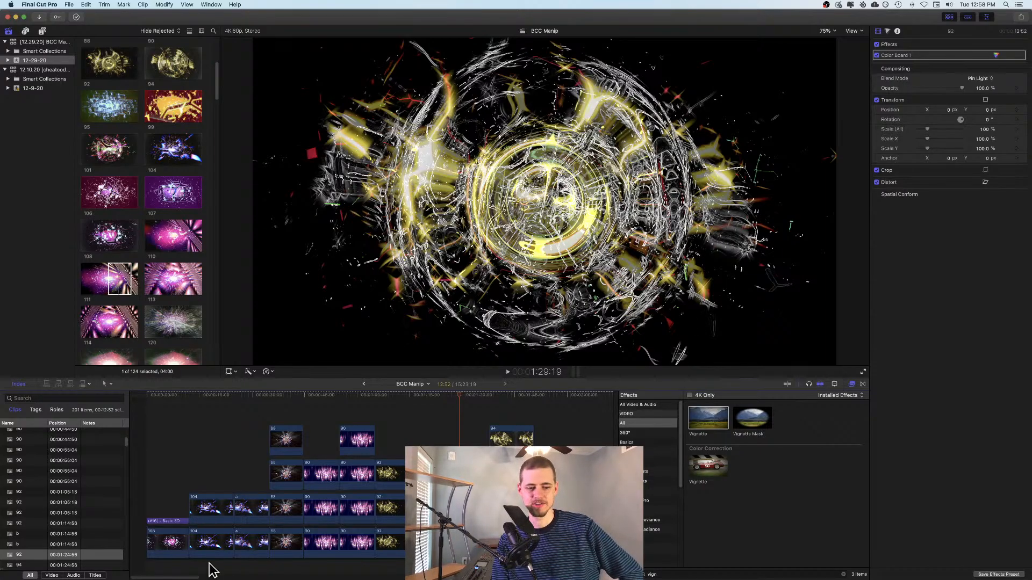
drag(192, 577, 223, 576)
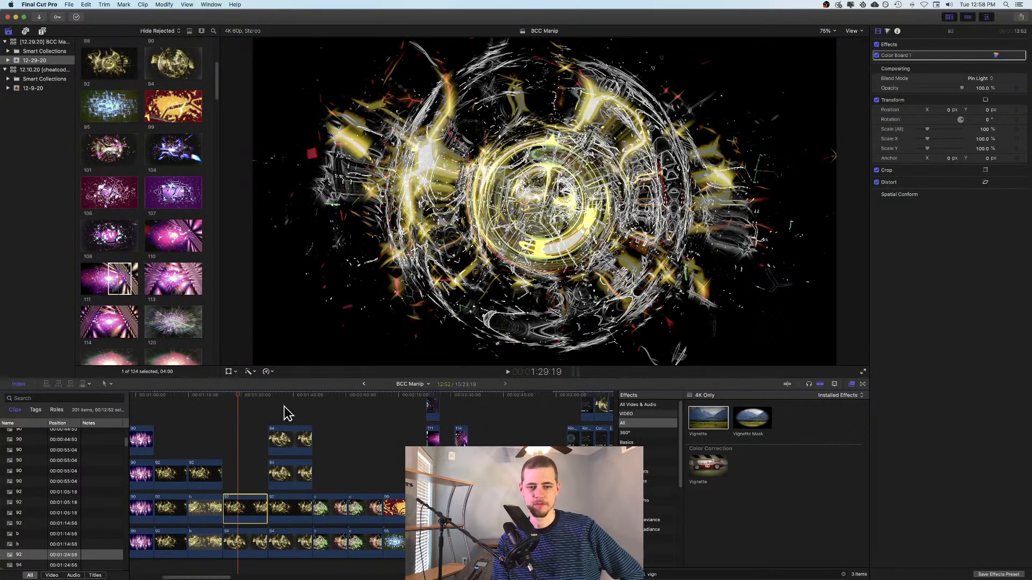
click(284, 406)
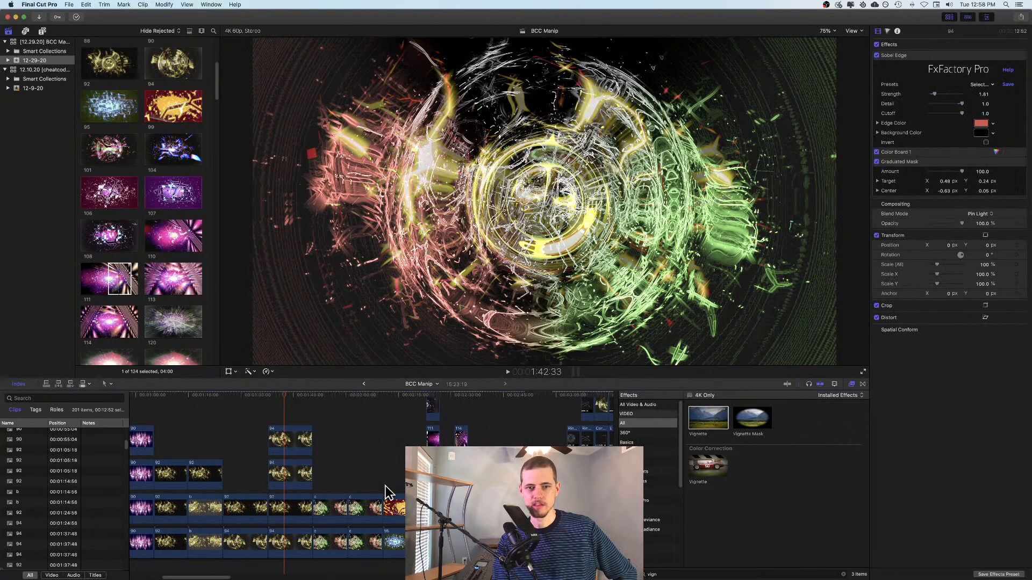
click(291, 555)
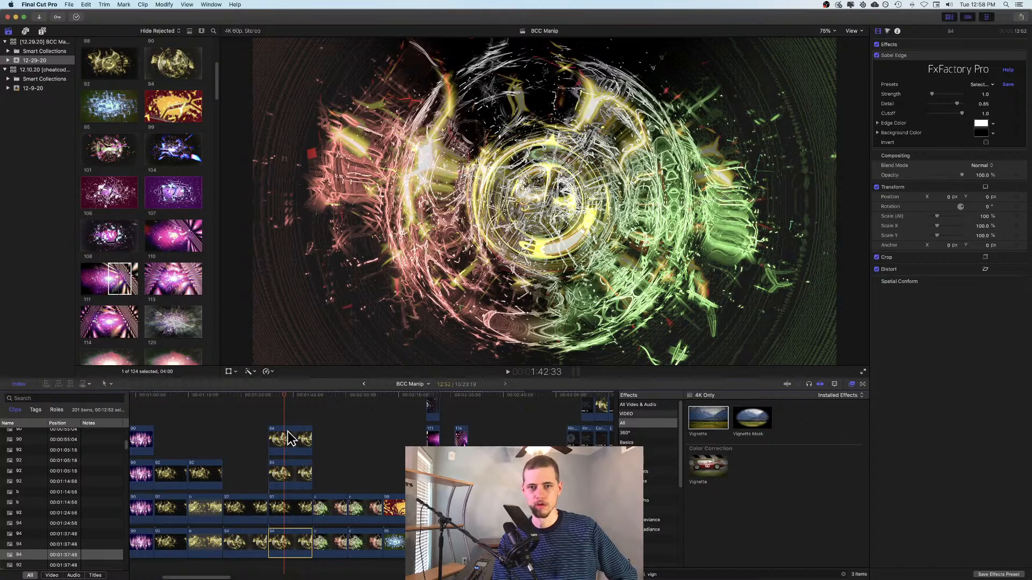
click(245, 470)
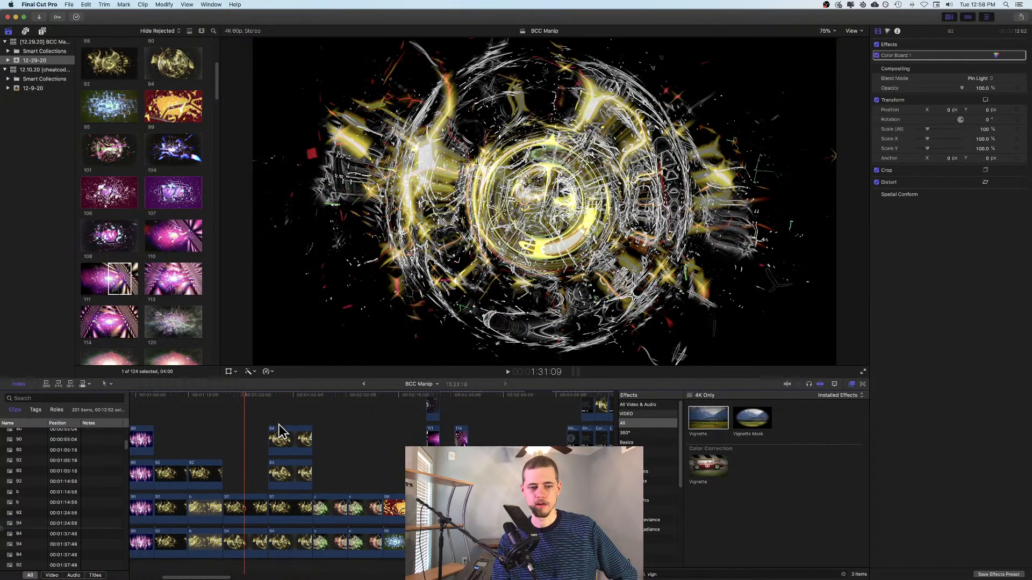
click(243, 494)
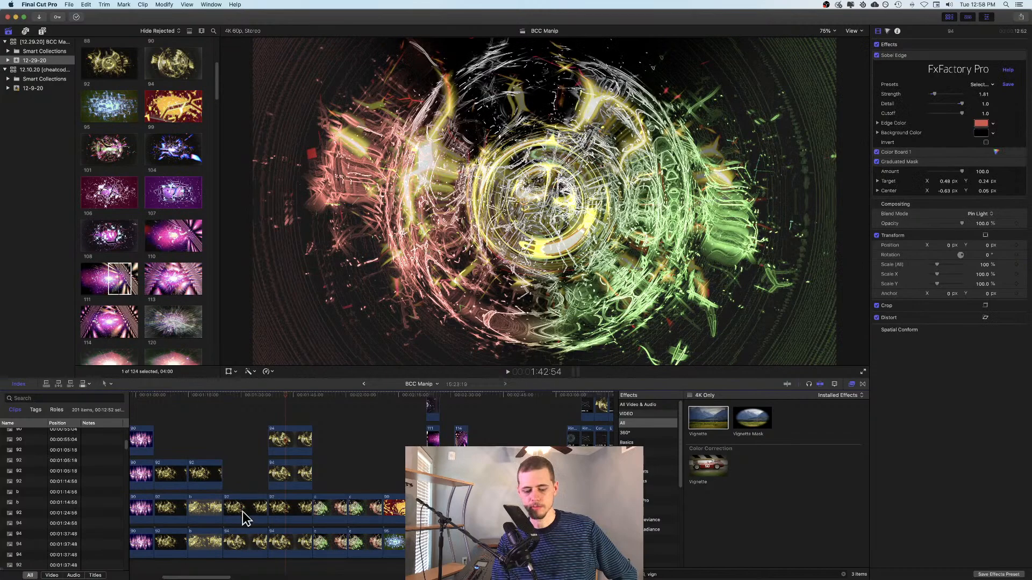
- Examine the Graduated Mask on the second-highest clip 94 at 1:42:54 and the Color Board exposure of the topmost clip 94
click(285, 468)
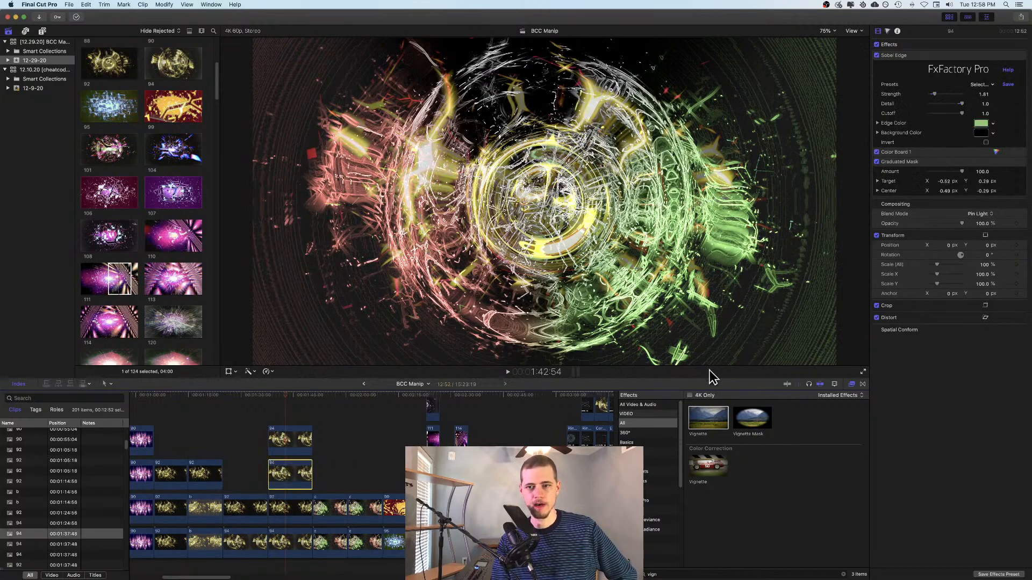
click(927, 162)
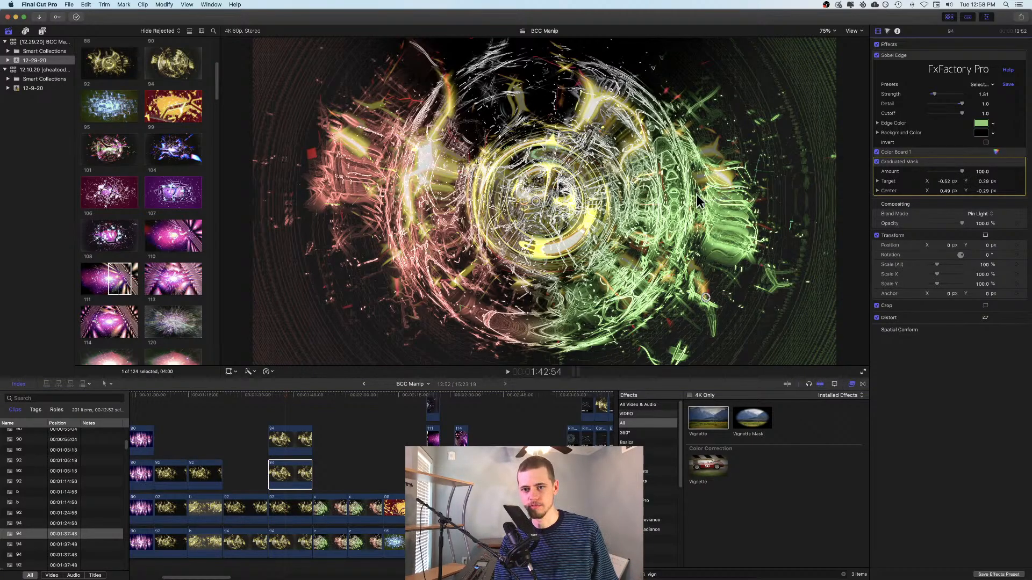
click(283, 434)
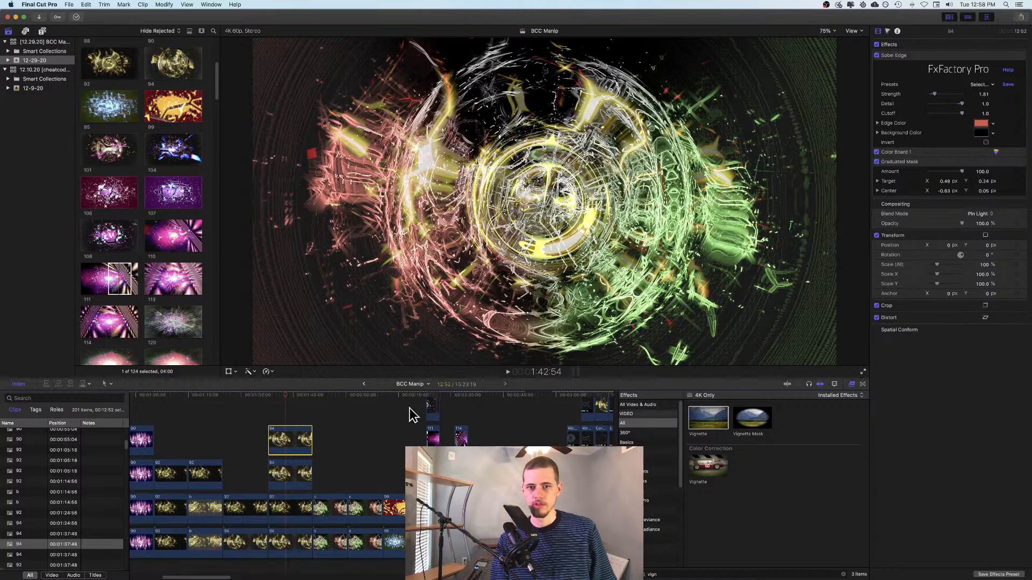
click(887, 31)
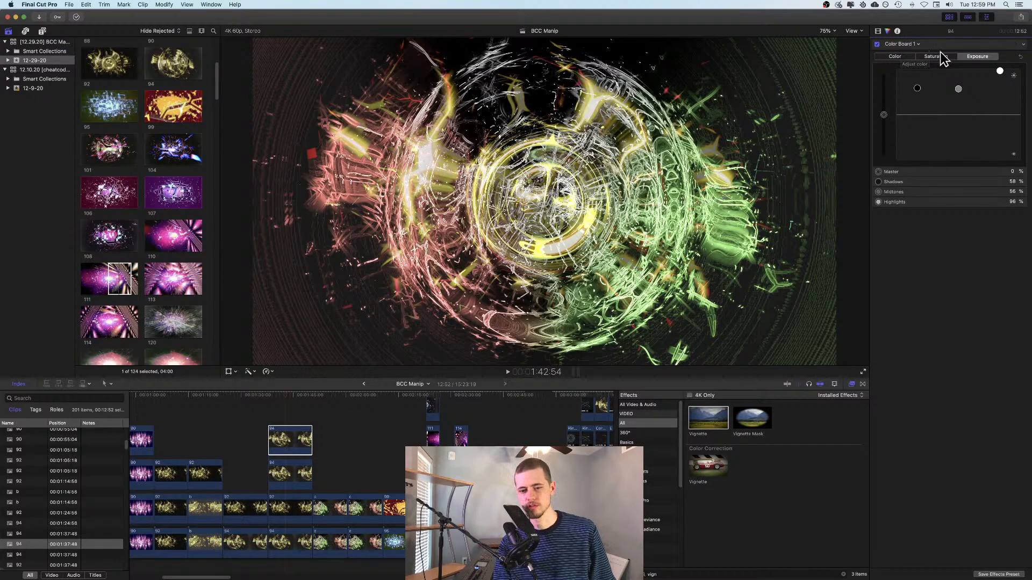
mouse_move(696, 577)
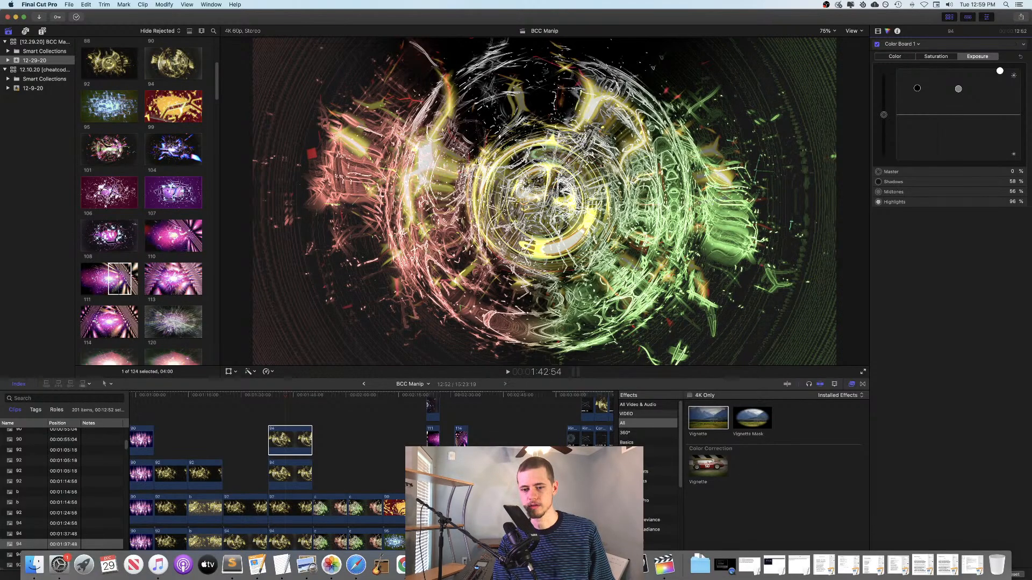
click(640, 566)
click(401, 480)
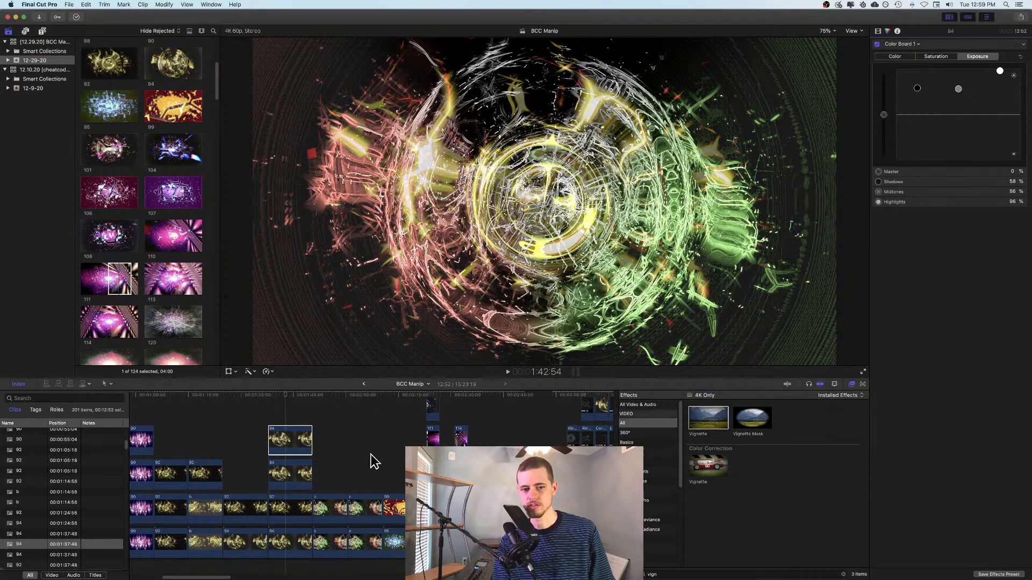
- Examine the Zoom Blur channel settings of the two consecutive bottom clips c at 1:59:08 and 2:05:41
click(328, 439)
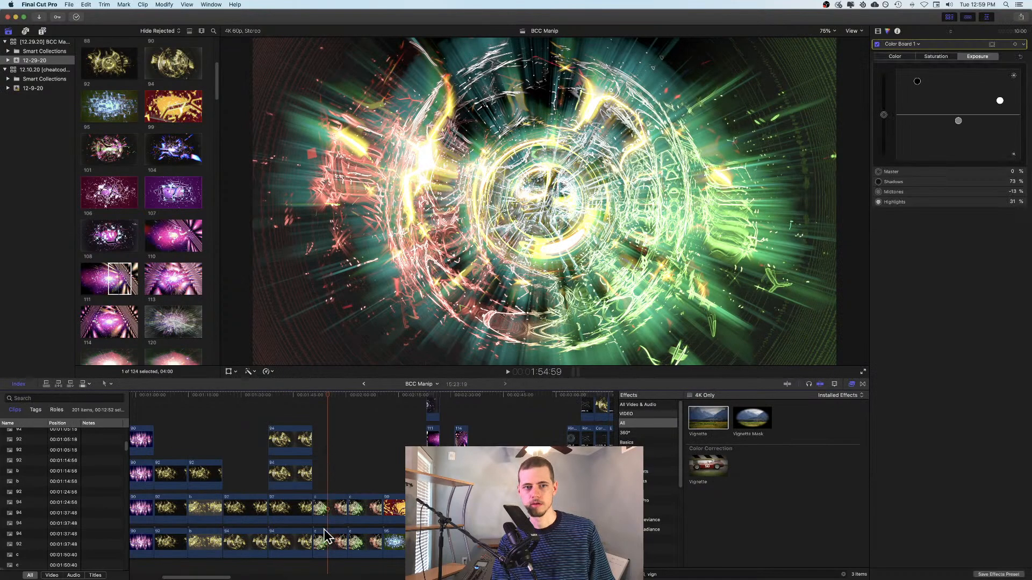
click(360, 472)
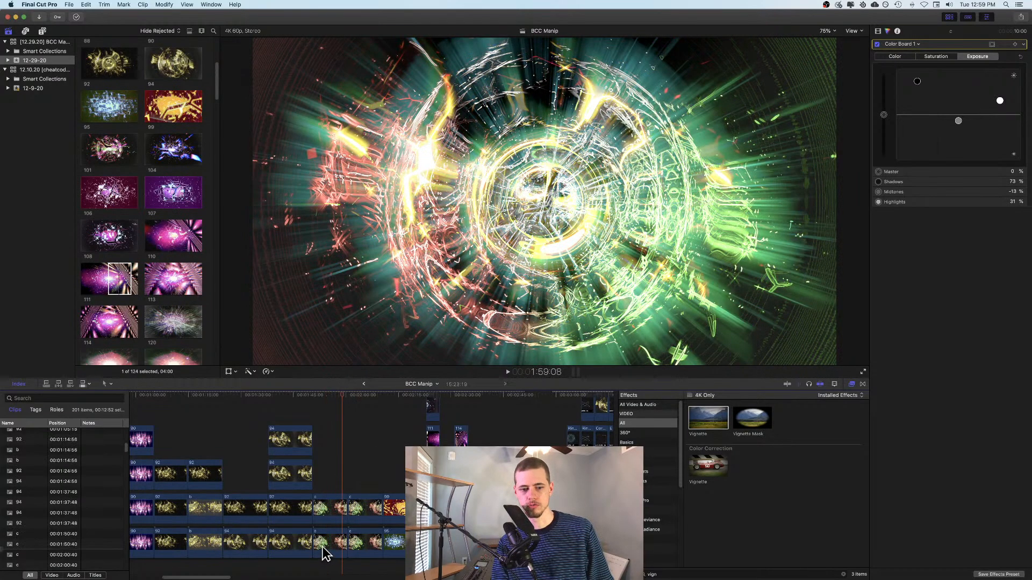
click(341, 542)
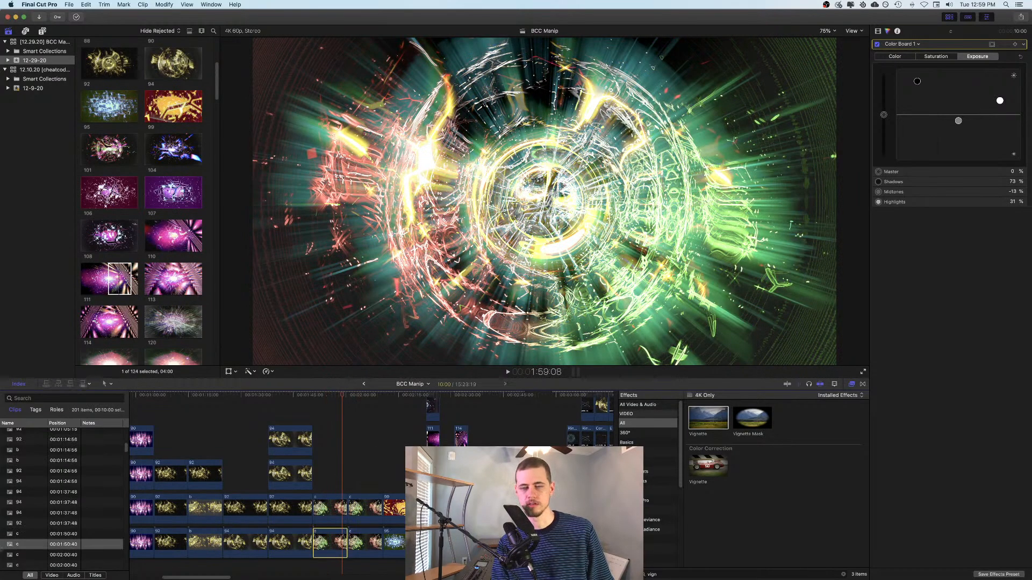
click(879, 30)
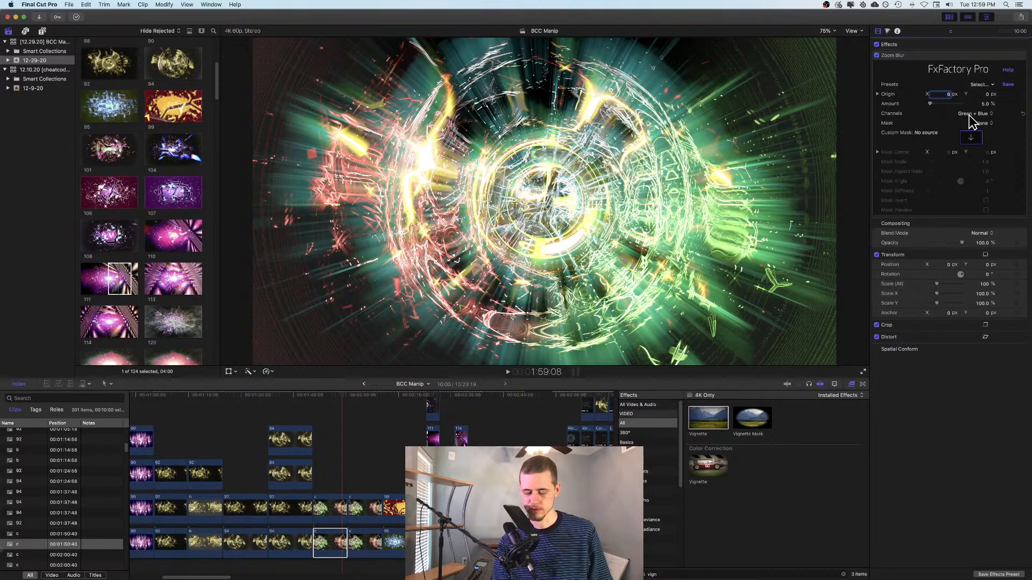
click(365, 542)
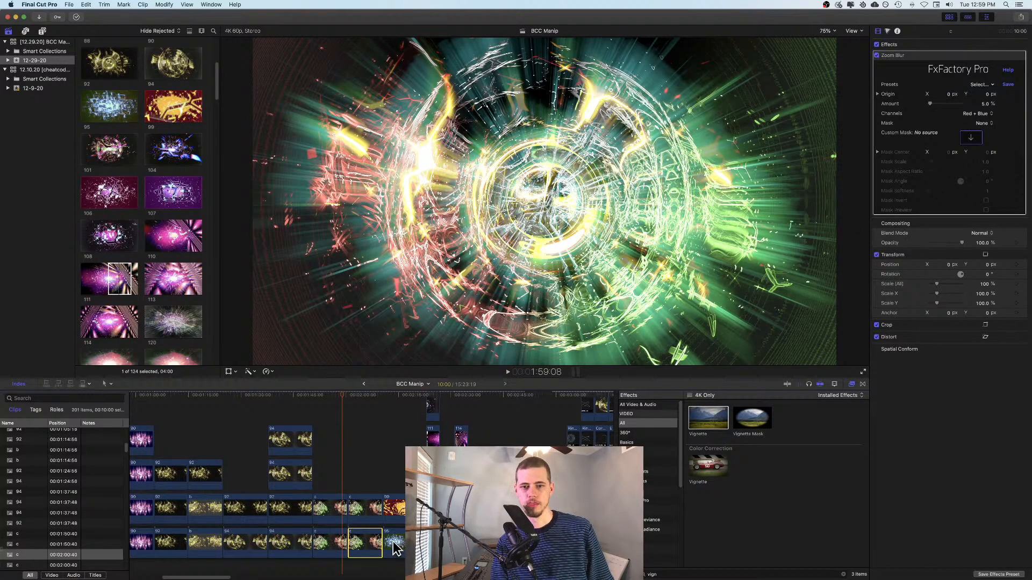
click(365, 491)
click(365, 537)
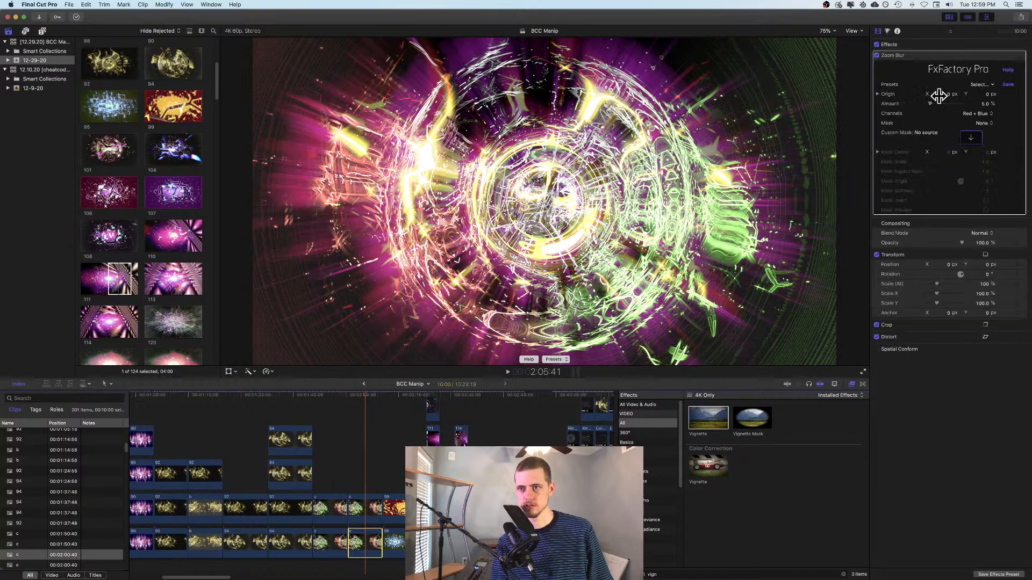
- Select the bottom clip 95 at 2:14:12 and view the kaleidoscope section at 2:21:00
click(394, 463)
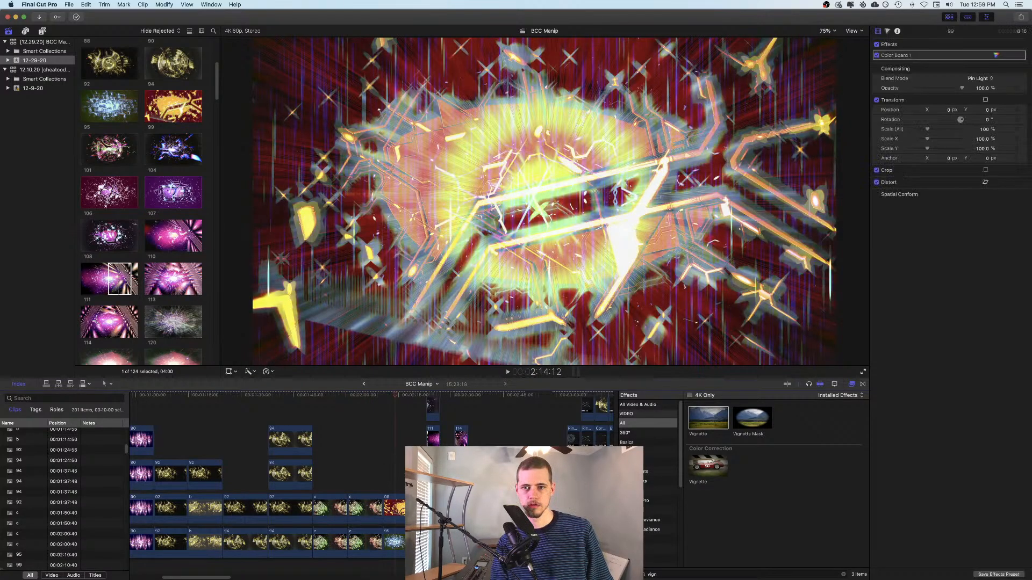
click(397, 542)
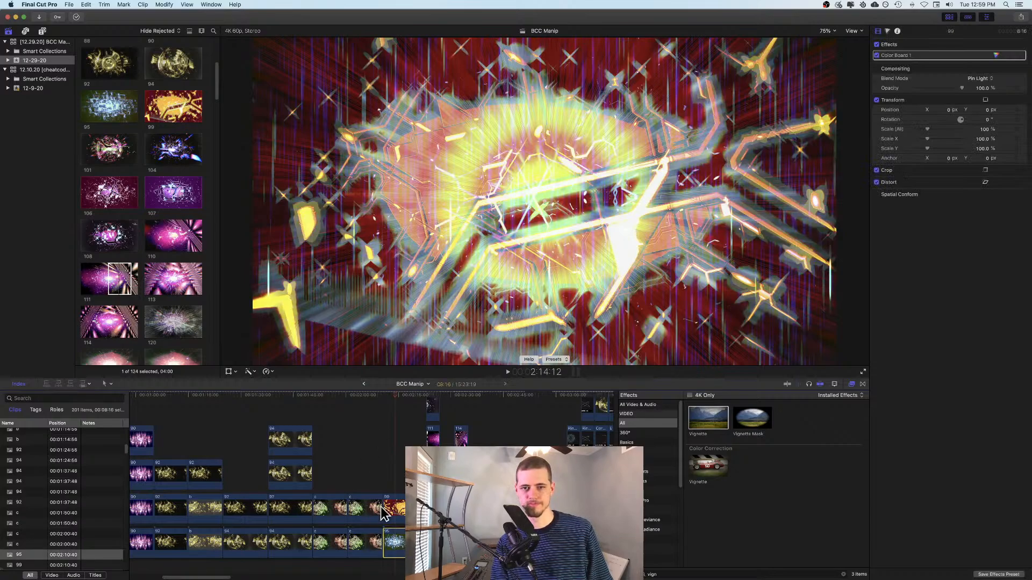
click(420, 442)
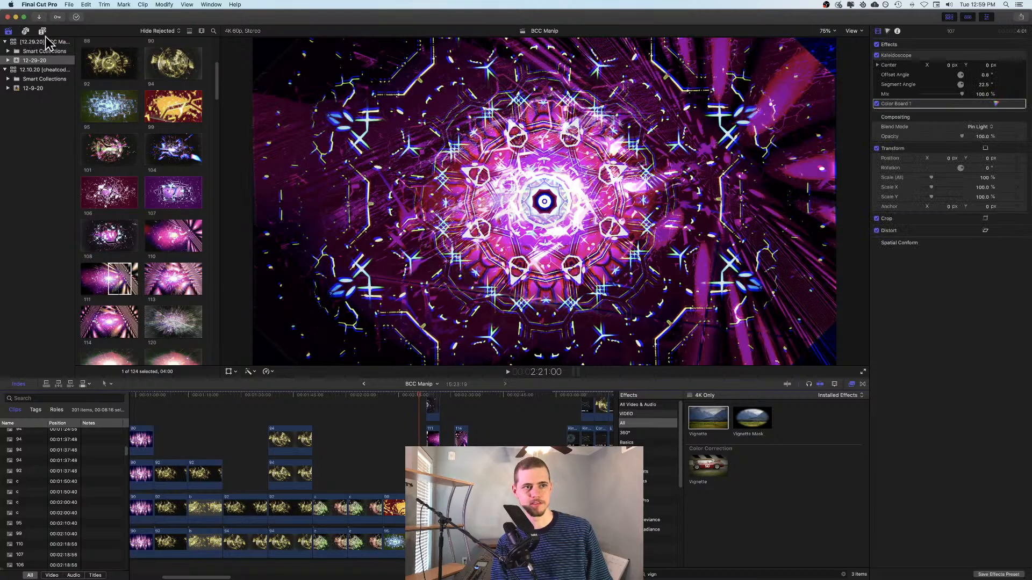
- Show the Titles and Generators library and select the Ring 14 generator in the Pixel Film Studios category
key(alt+super+1)
click(137, 223)
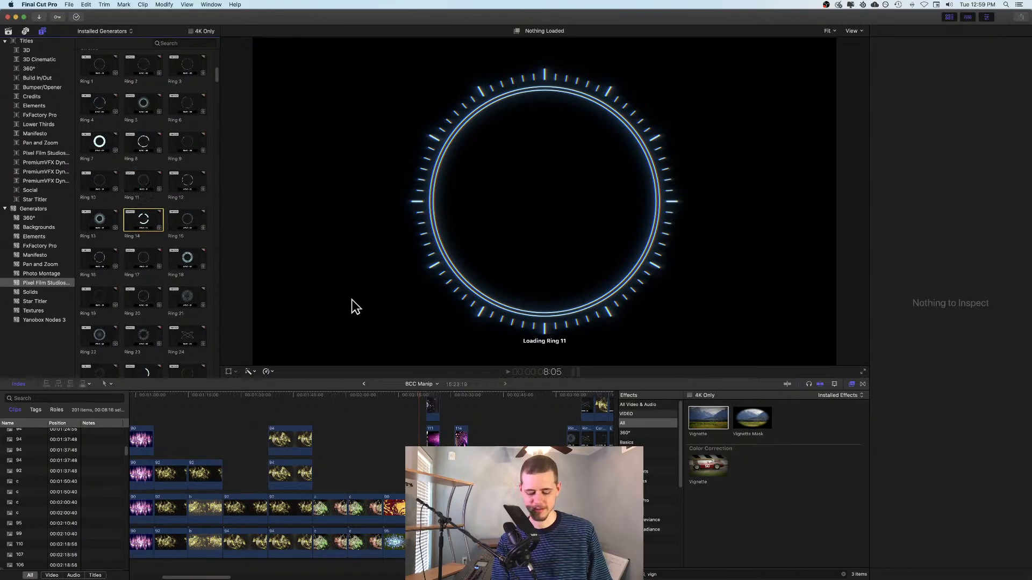
- Show the composite containing the Kaleidoscope clip 107 at 2:21:00 and the masked composite at 2:25:08
click(421, 441)
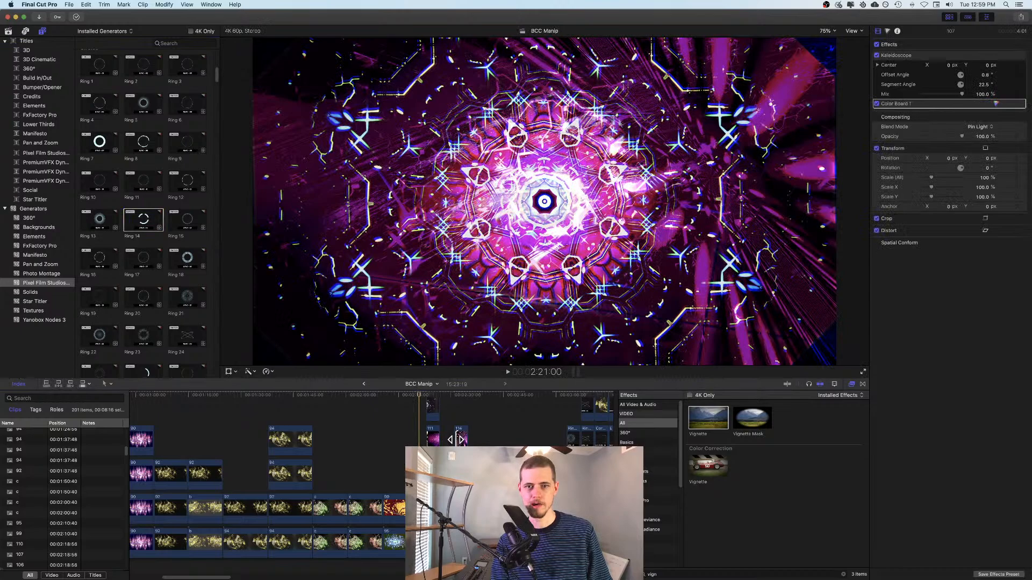
scroll(457, 439, up, 2)
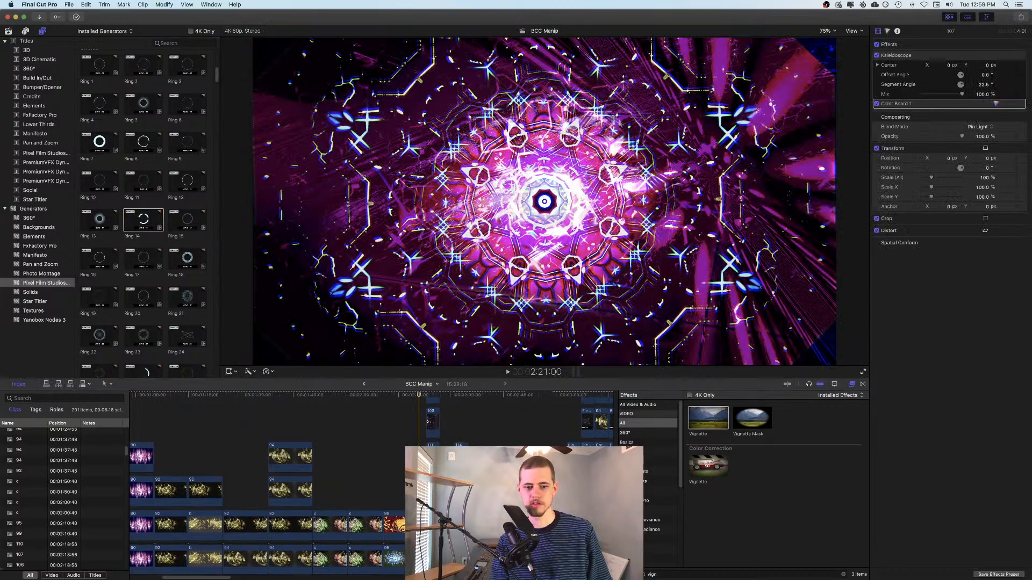
scroll(312, 557, up, 2)
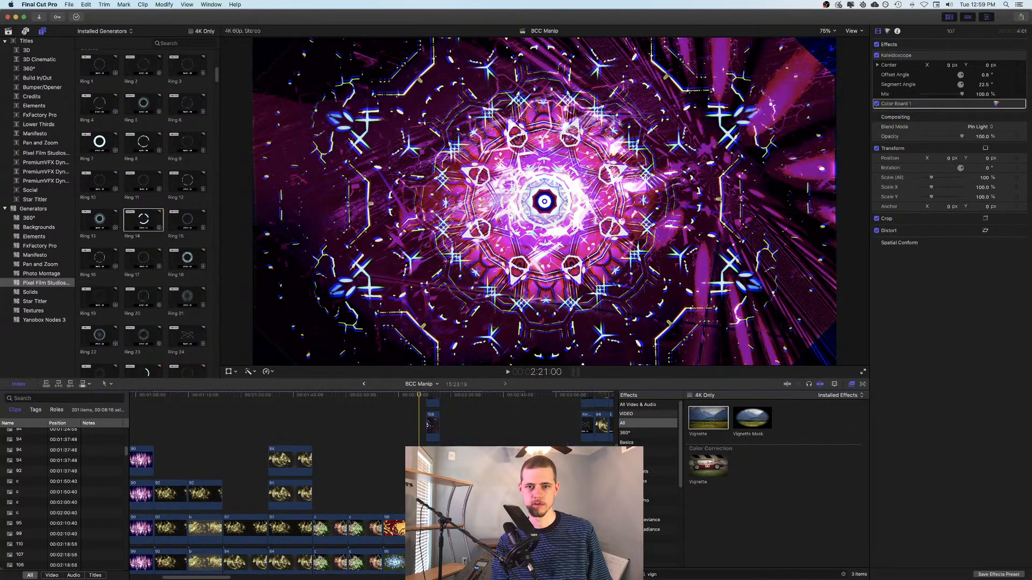
scroll(433, 430, up, 5)
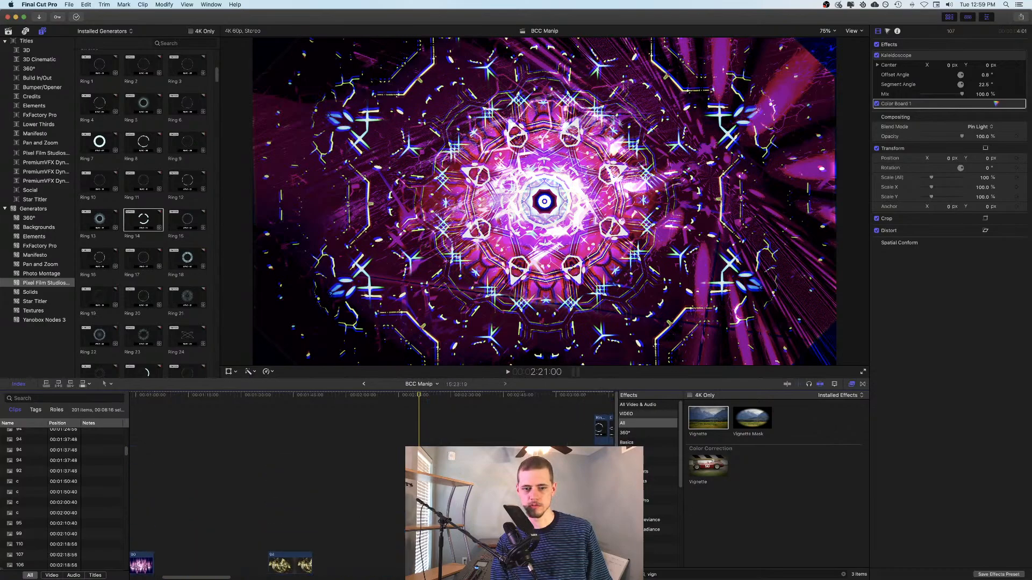
click(433, 430)
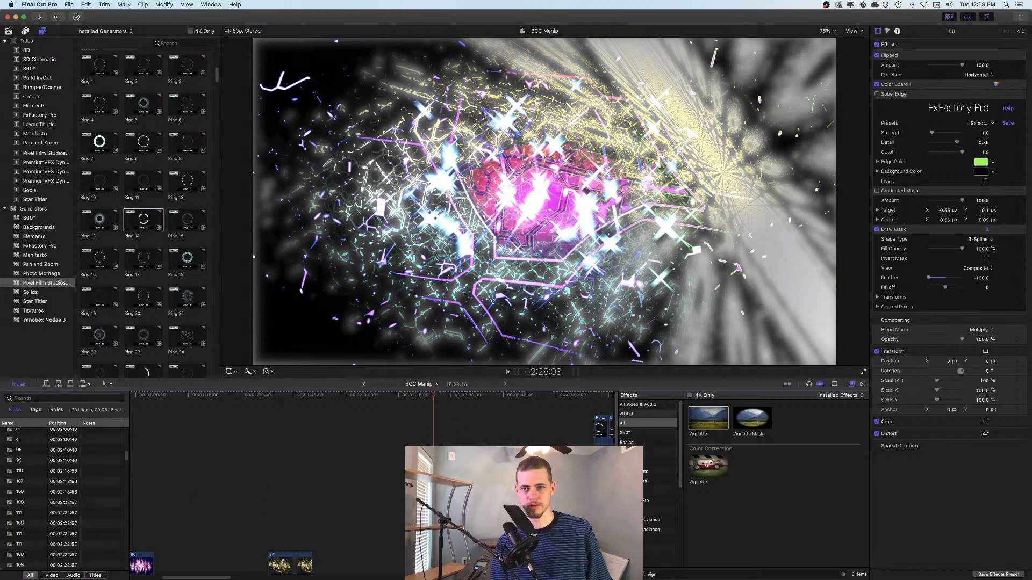
- Select the bottom clip 111 at 2:22:57 and toggle its Focus effect off and on to compare the edge blur
scroll(268, 484, down, 7)
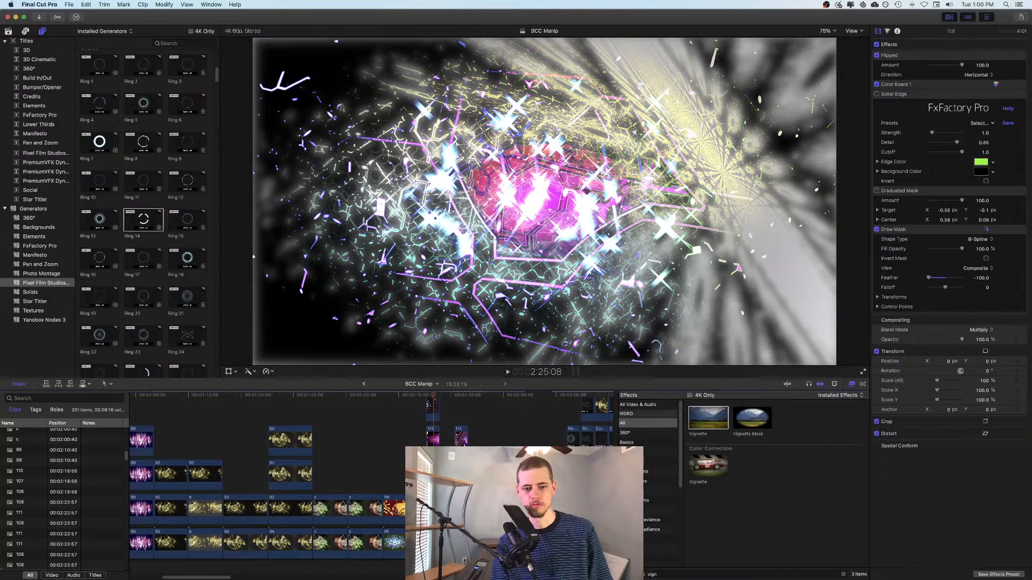
click(62, 543)
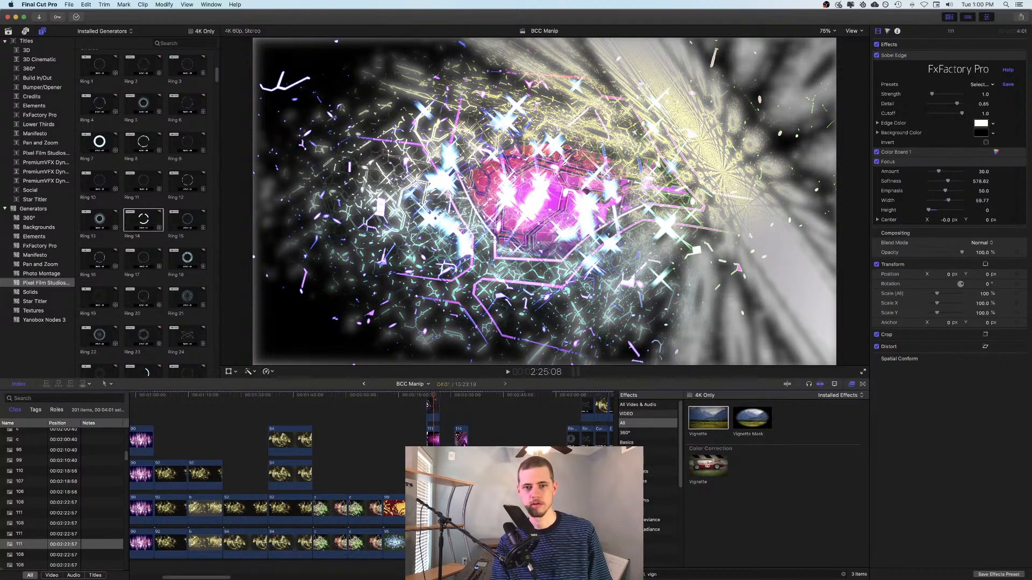
scroll(268, 484, up, 5)
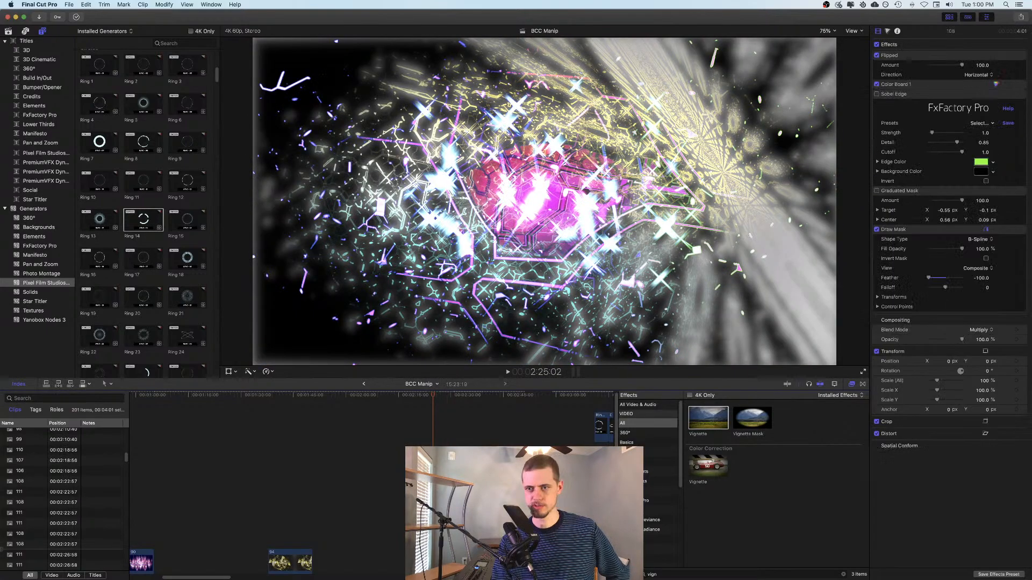
click(432, 467)
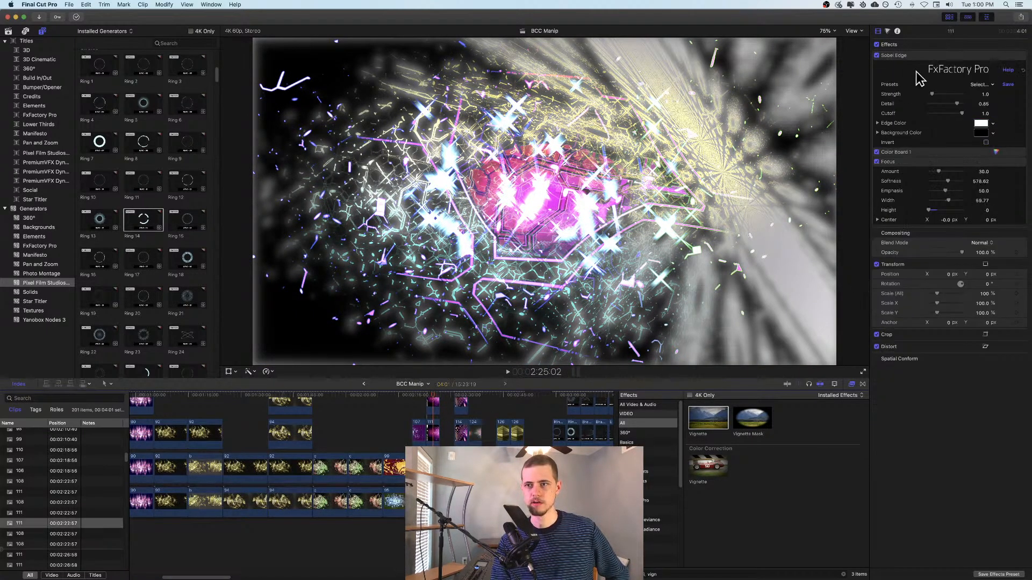
click(878, 161)
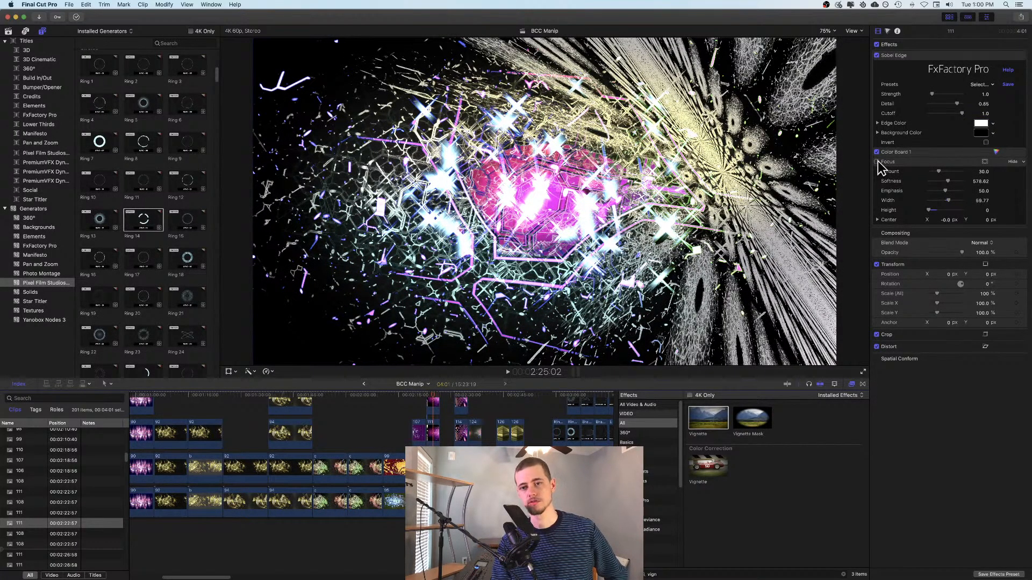
click(877, 162)
click(877, 162)
click(877, 162)
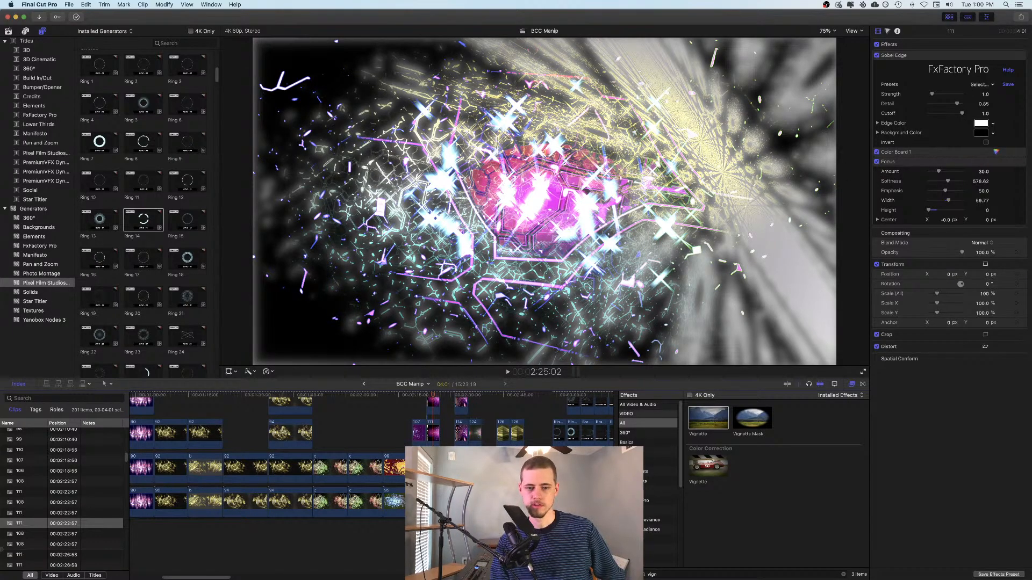
- Compare the effects and blend modes of the two stacked clips 111 in the kaleidoscope section at 2:29:10
click(447, 430)
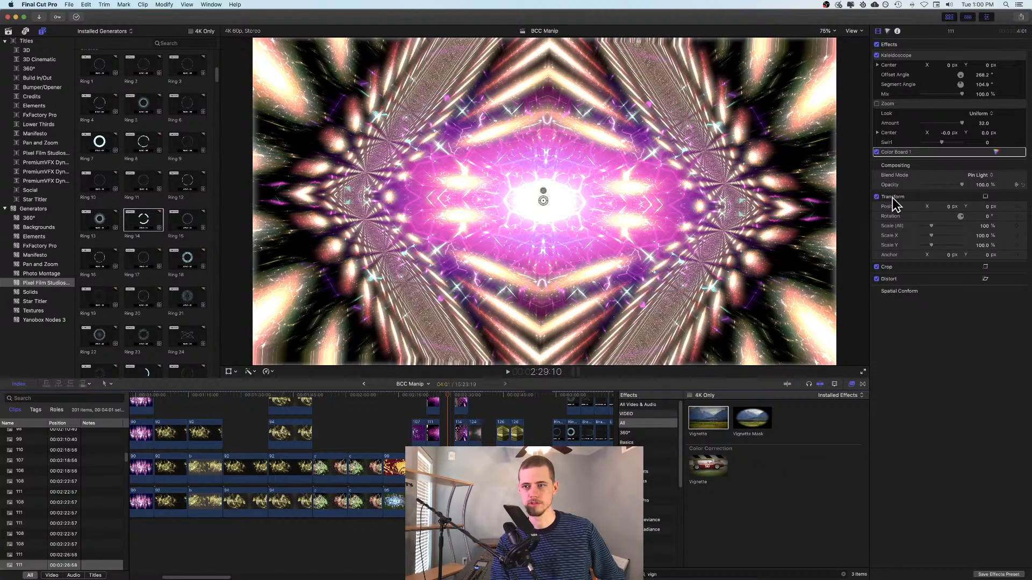
key(Delete)
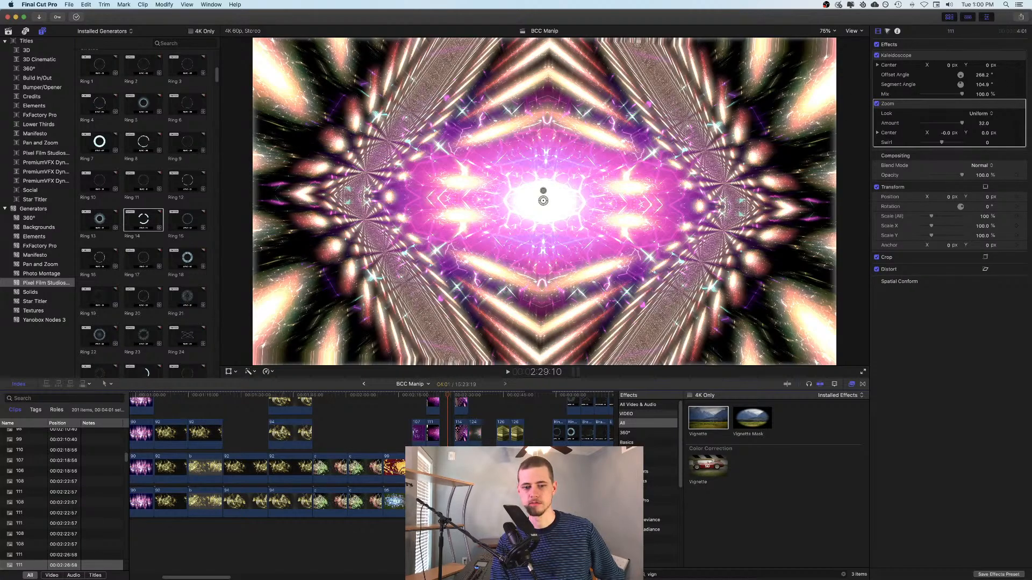
key(super+z)
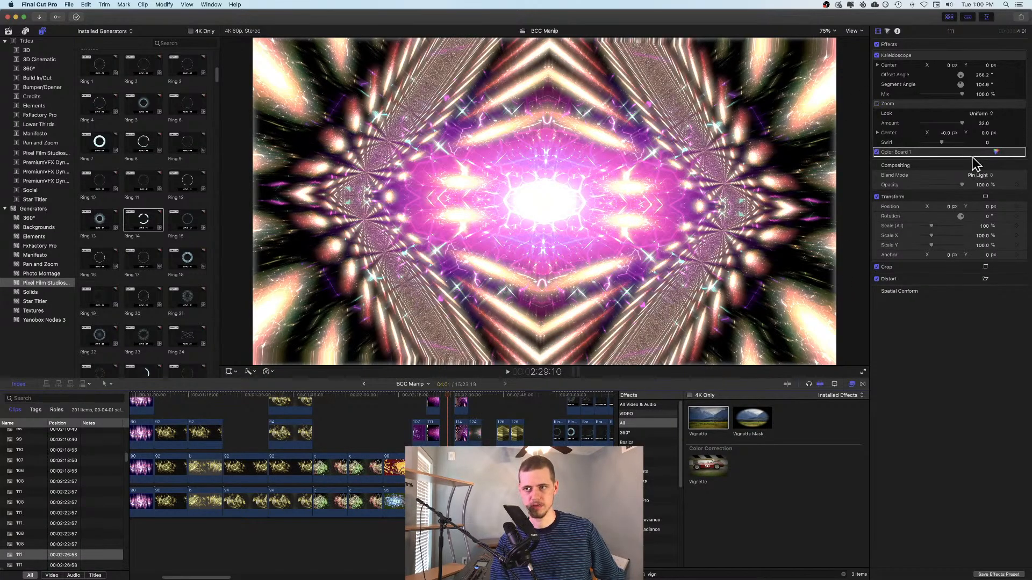
- Examine the Shape Mask of clip 114 at 2:33:05 and the Perspective Tile composite at 2:36:25
click(461, 537)
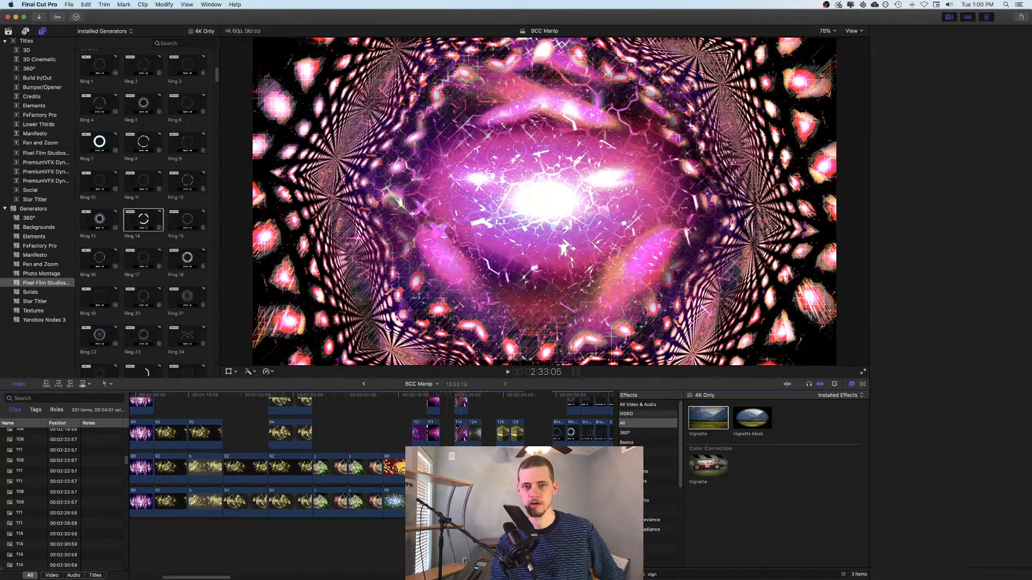
scroll(521, 443, up, 3)
scroll(516, 437, up, 3)
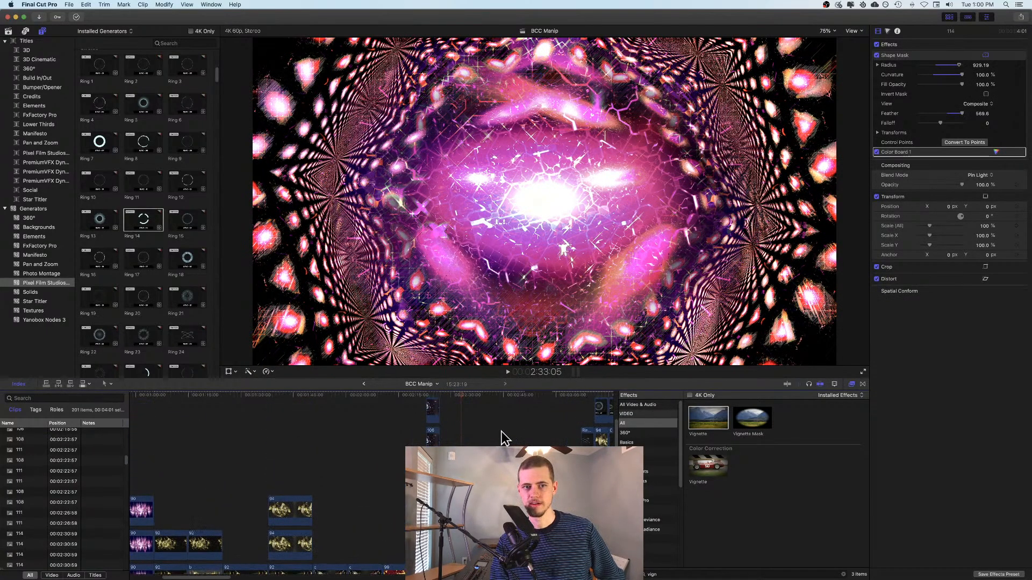
click(472, 473)
scroll(496, 443, down, 5)
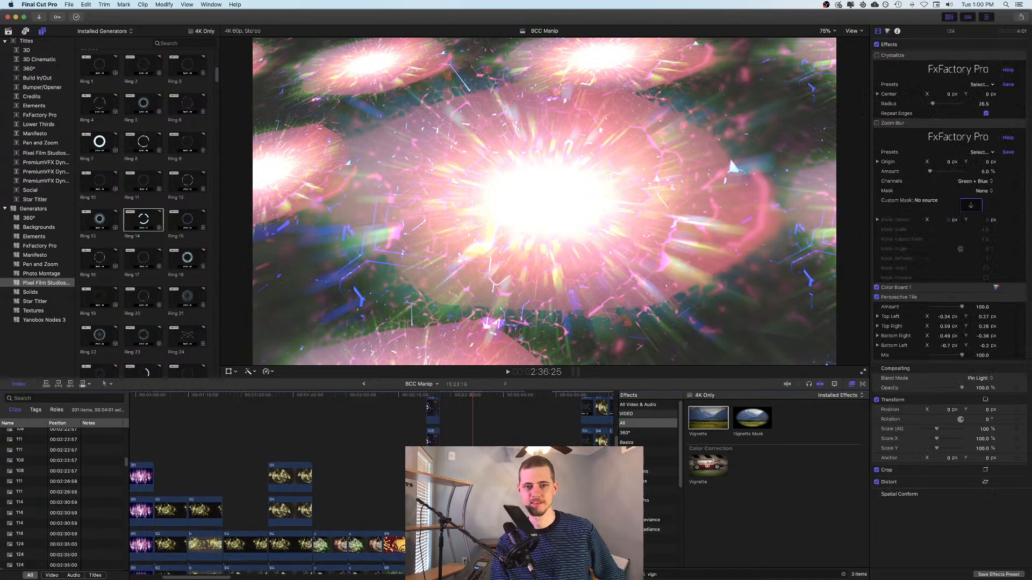
- Compare the stacked 126 clips with Perspective Tile, Flipped and Kaleidoscope effects at 2:40:55, 2:44:36 and 2:48:44
click(487, 452)
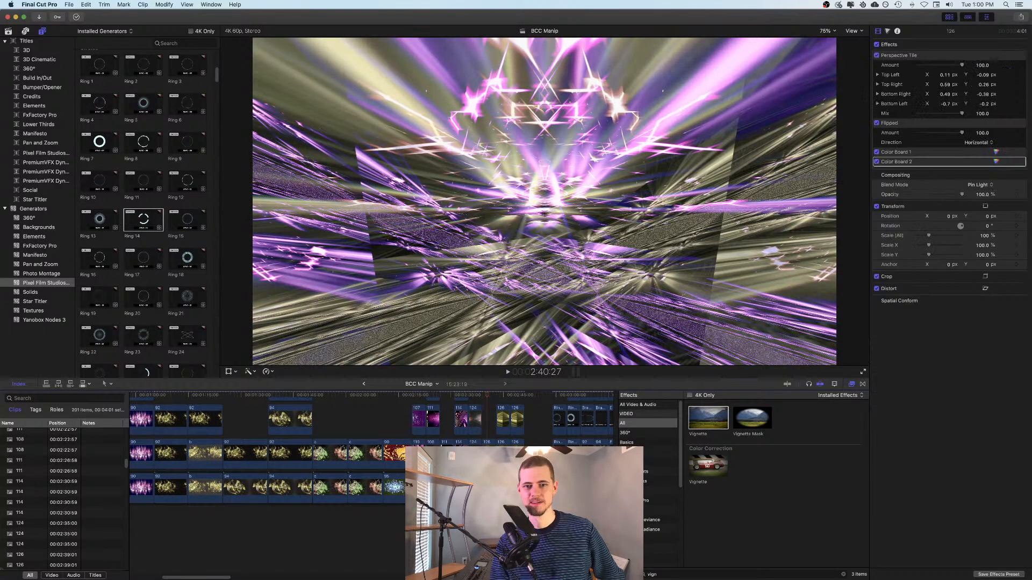
click(500, 419)
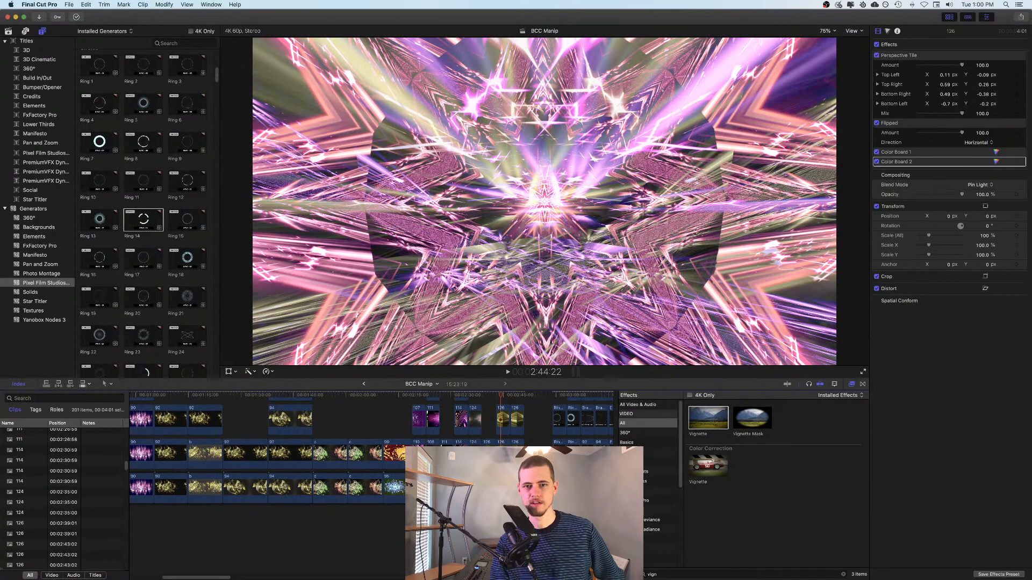
click(487, 423)
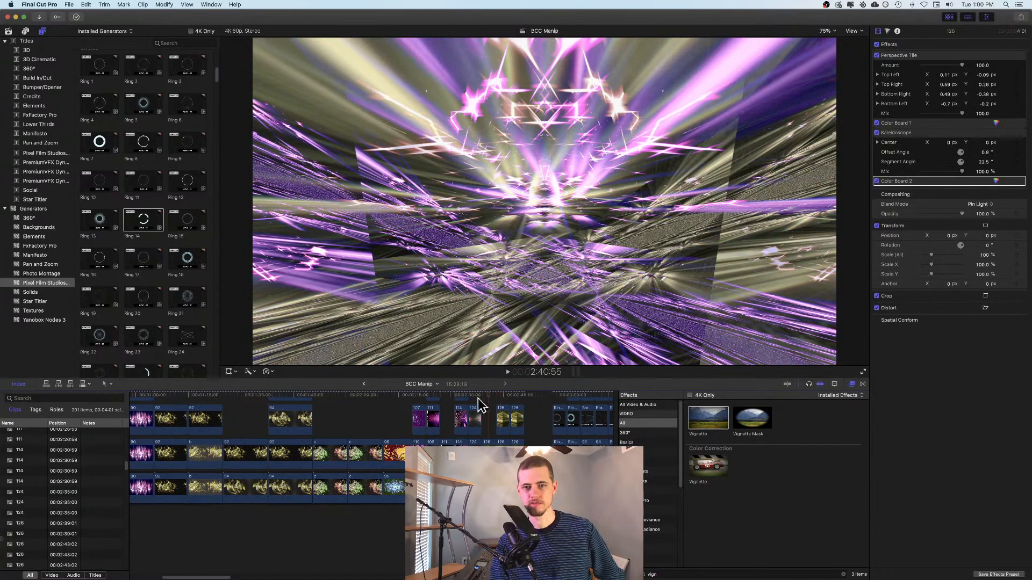
click(487, 486)
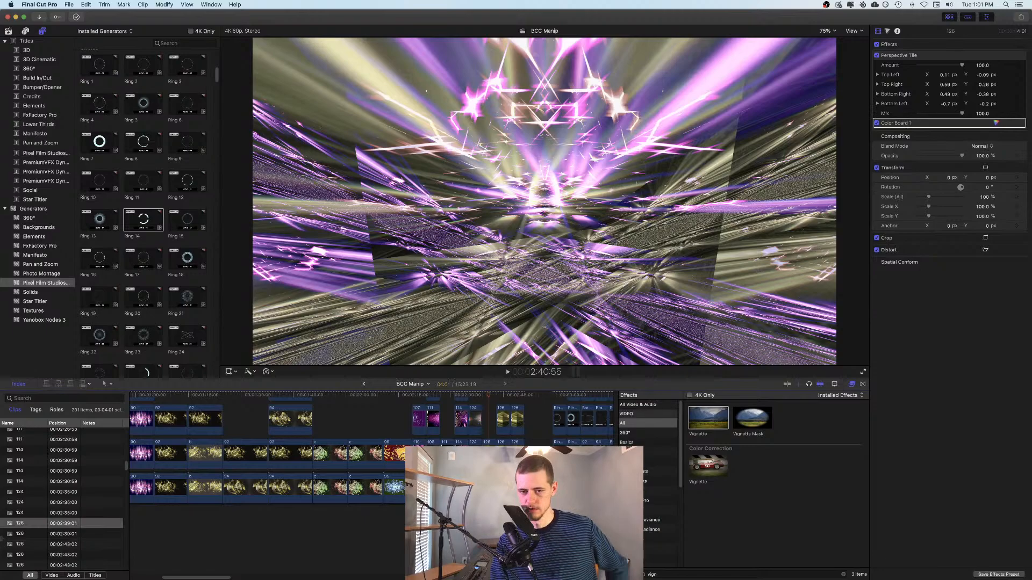
click(515, 511)
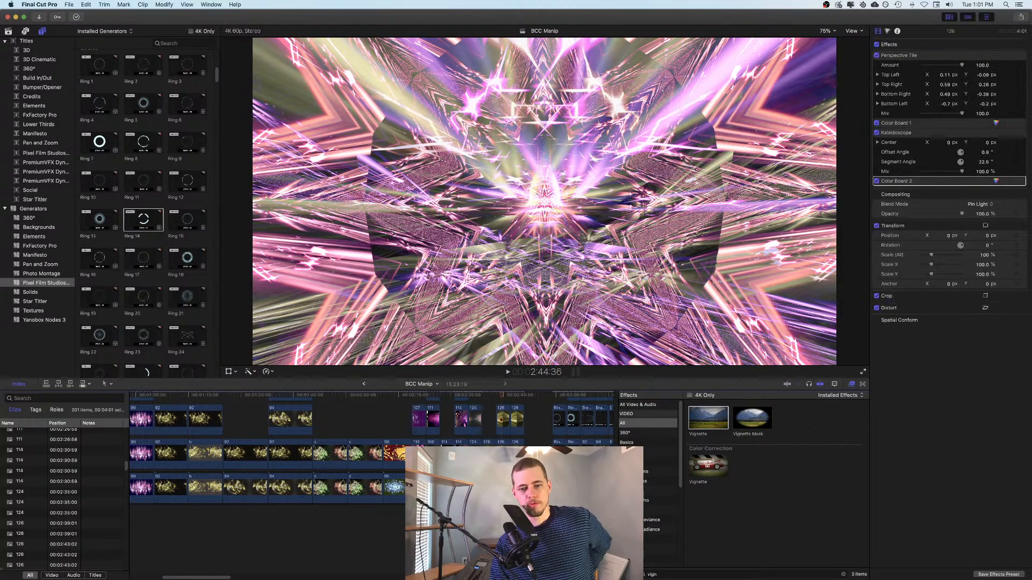
click(515, 486)
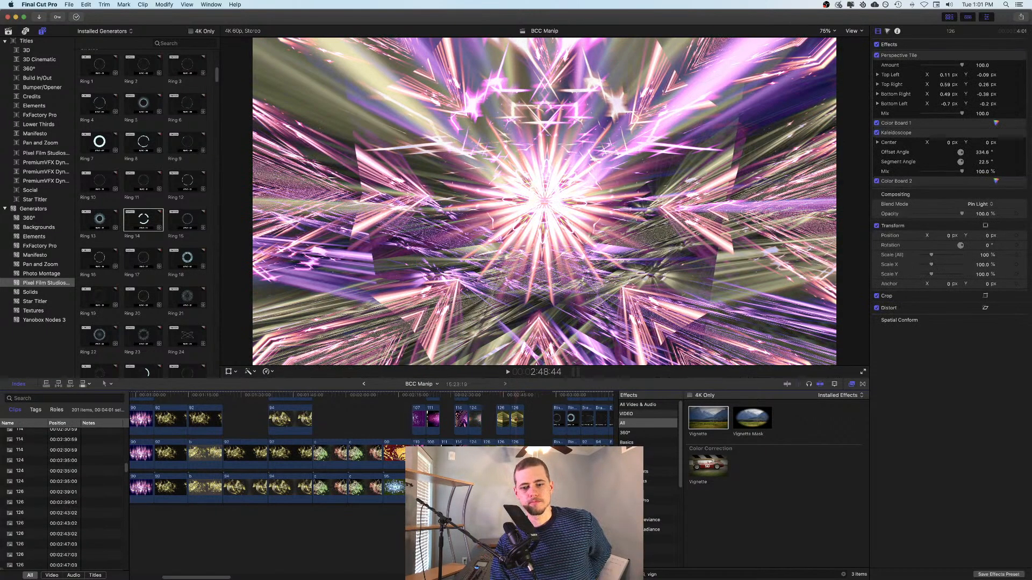
- View the composites with ring and frame generators at 3:00:56, 3:03:07, 3:09:00 and 3:12:48
click(558, 422)
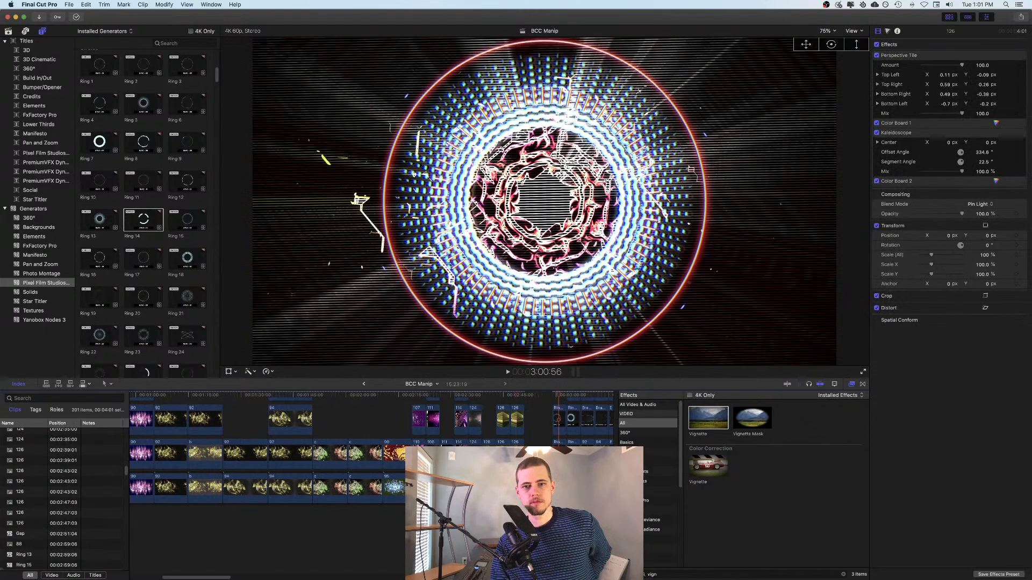
scroll(559, 430, up, 2)
drag(182, 577, 235, 576)
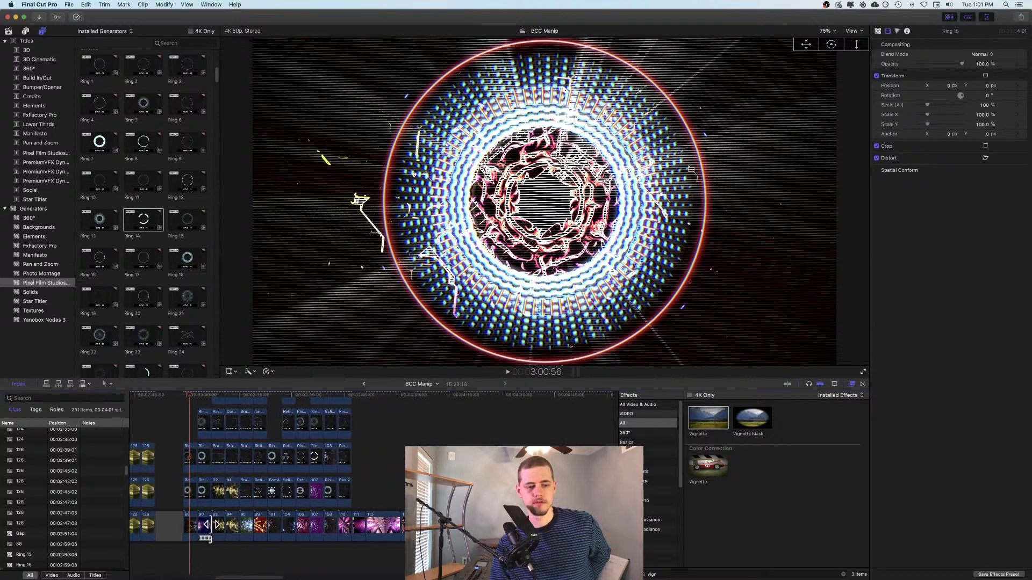
click(199, 547)
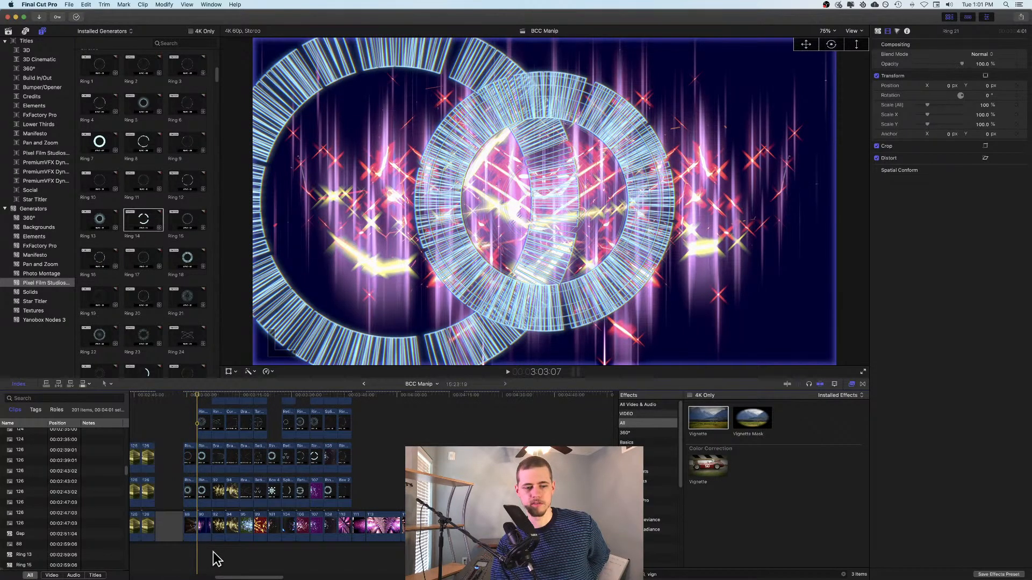
click(220, 552)
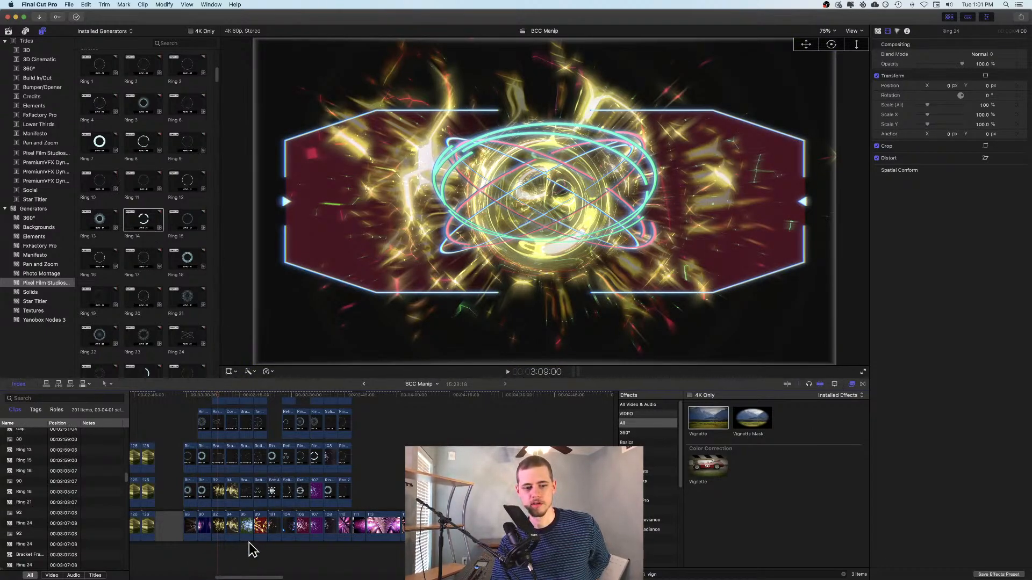
click(234, 558)
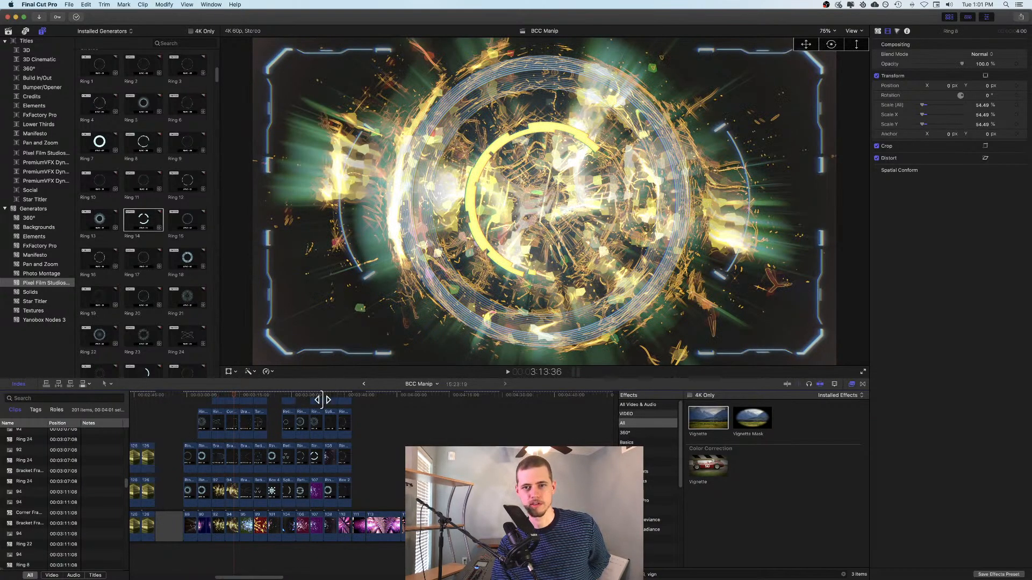
click(231, 393)
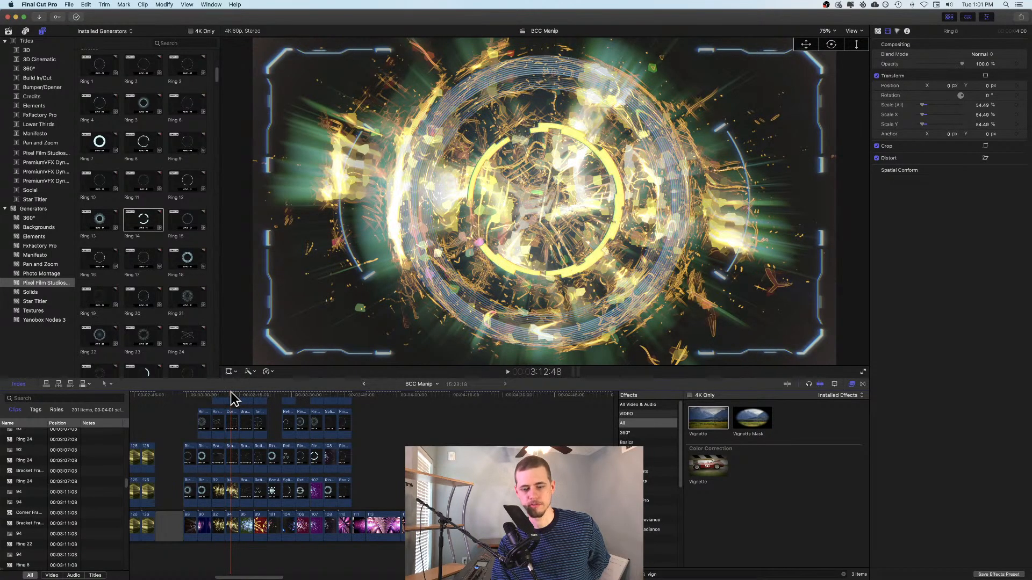
- Select the bottom clip 95 in the DNA Strand composite at 3:17:24 and toggle its Sobel Edge effect off and on
click(247, 546)
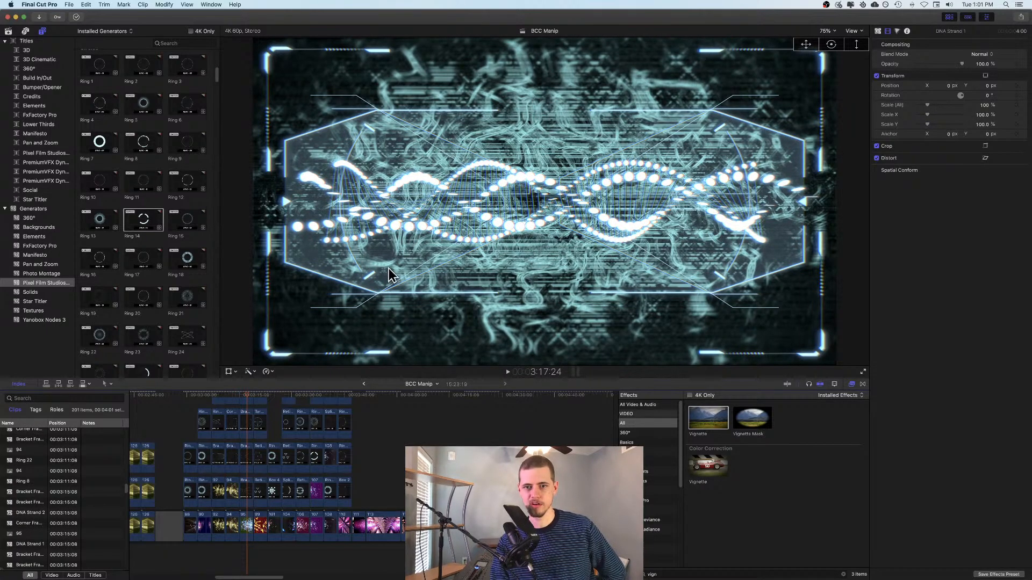
click(245, 530)
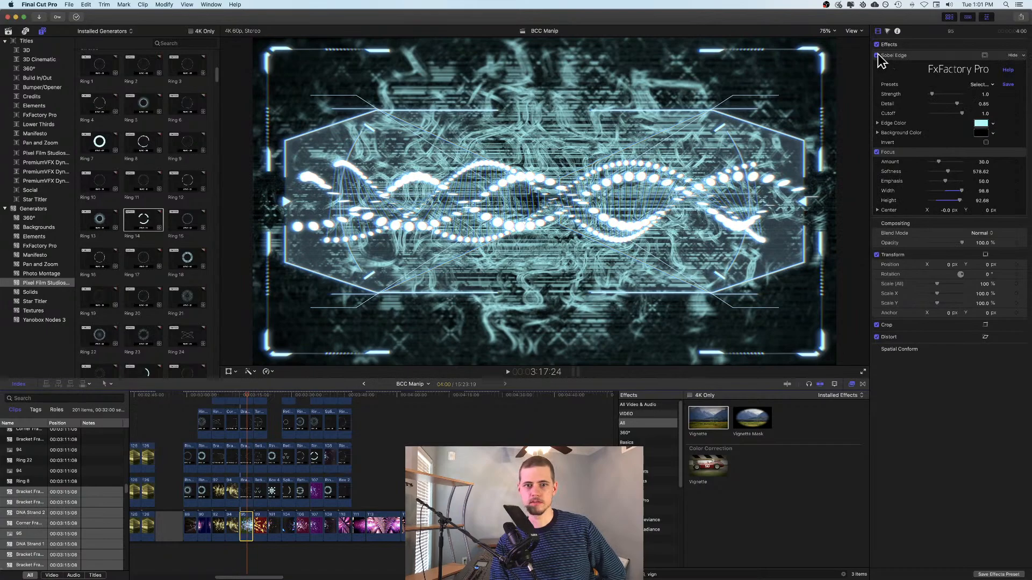
click(877, 56)
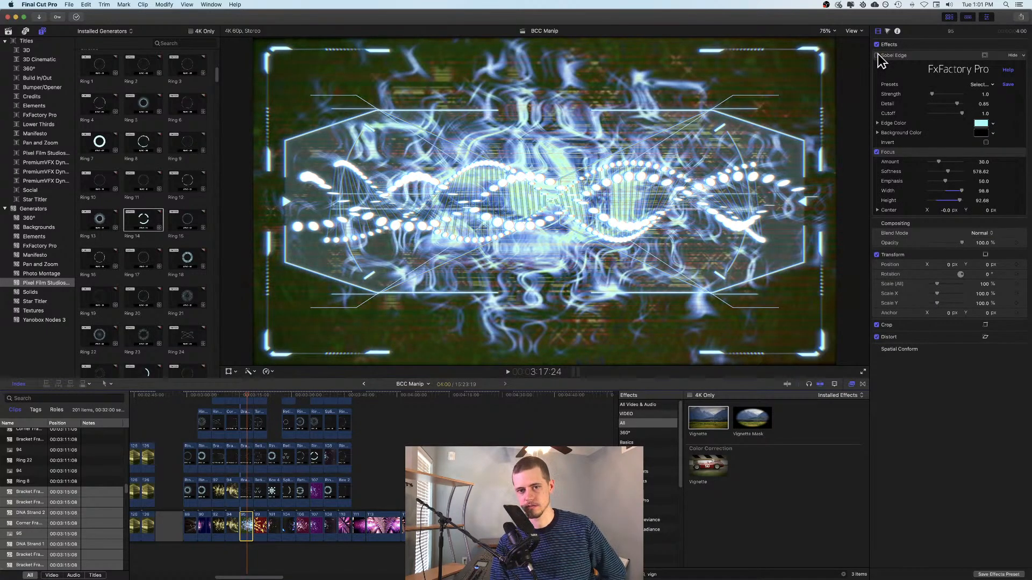
click(877, 55)
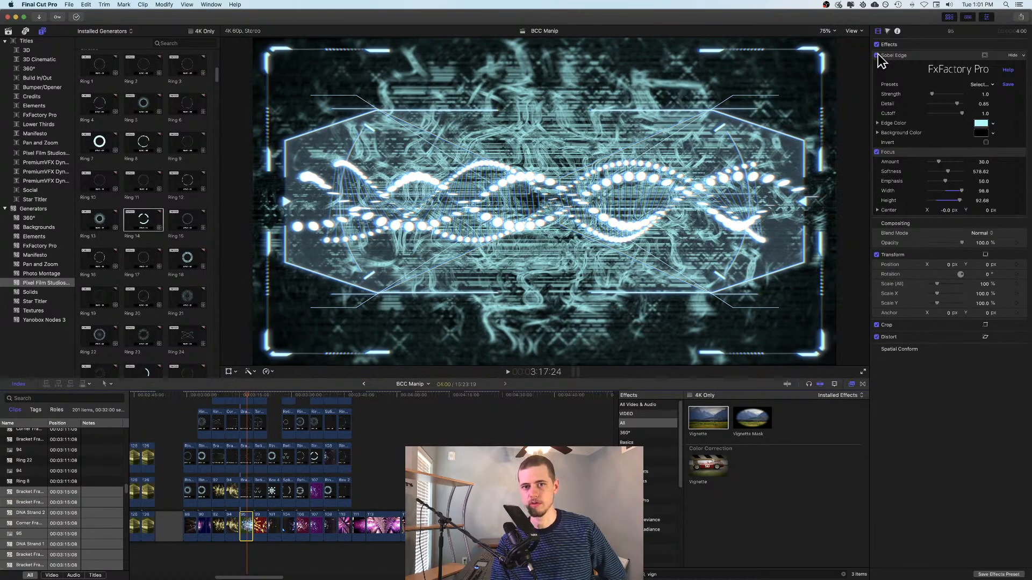
click(877, 55)
click(877, 55)
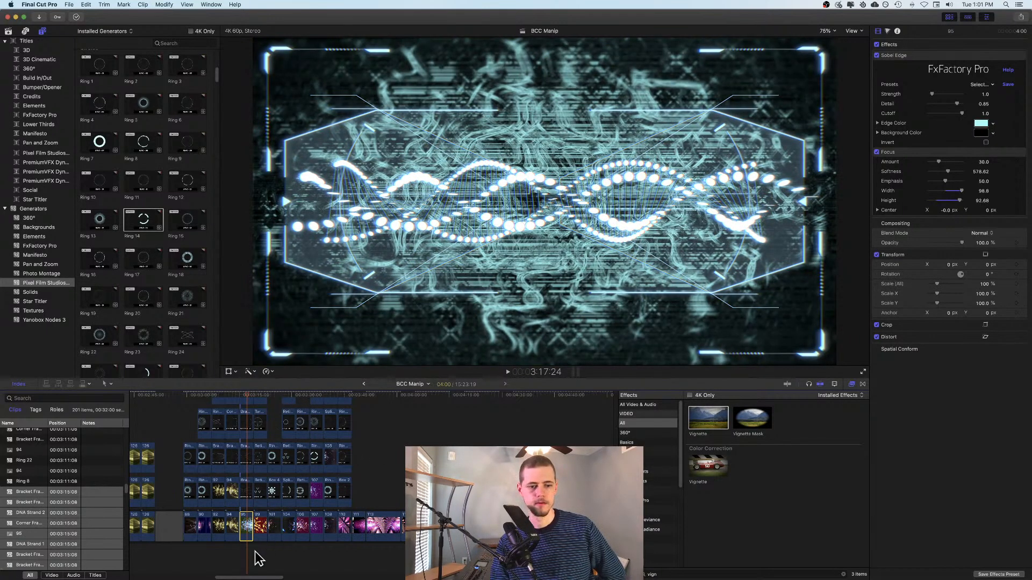
- Show the kaleidoscope composite with the Ring 2 generator at 3:19:08
click(256, 552)
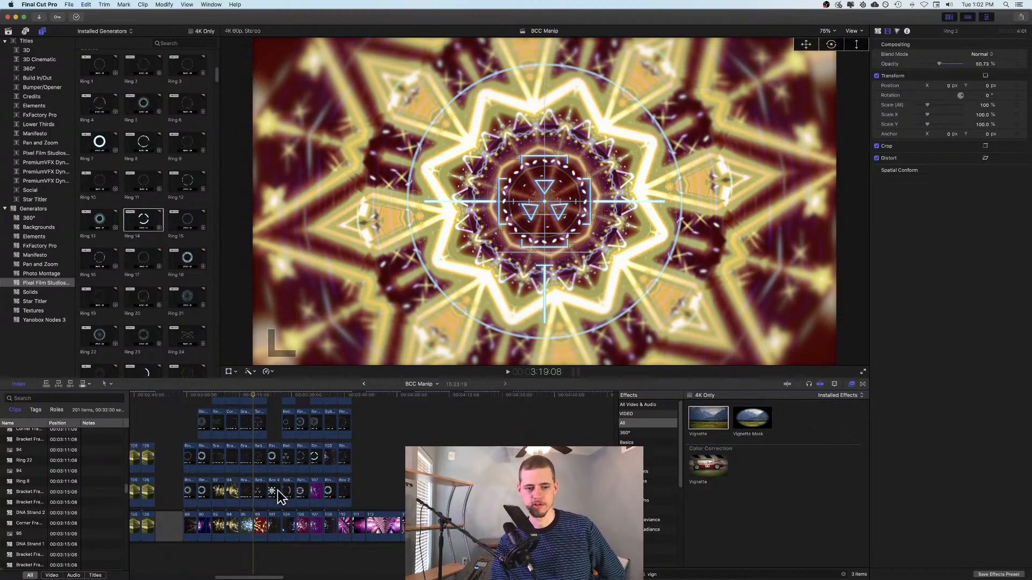
- View the composites at 3:24:32, 3:29:02, 3:33:24 and 3:36:37, selecting the ring generator above clip 101 in the first one
click(272, 548)
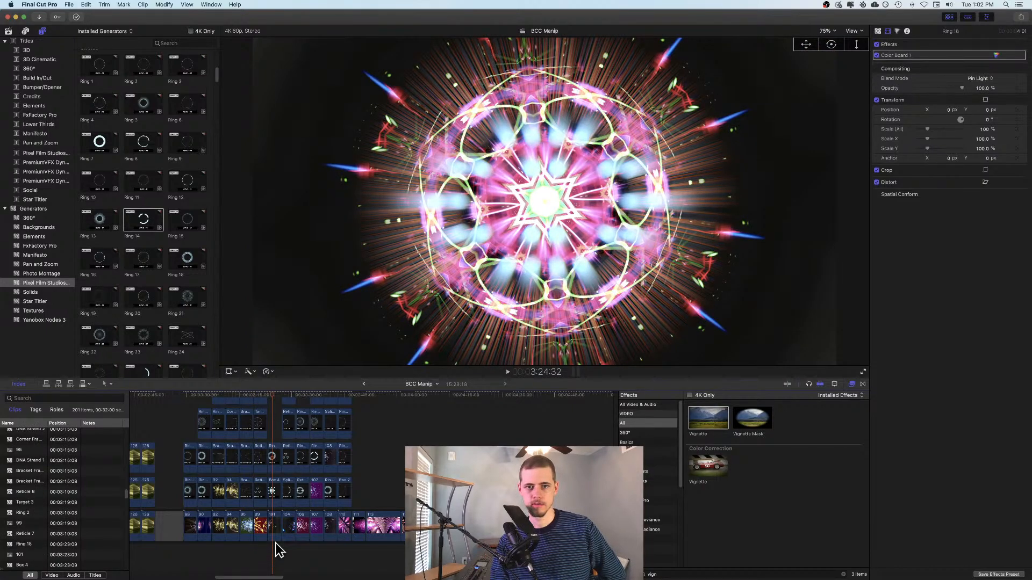
click(275, 462)
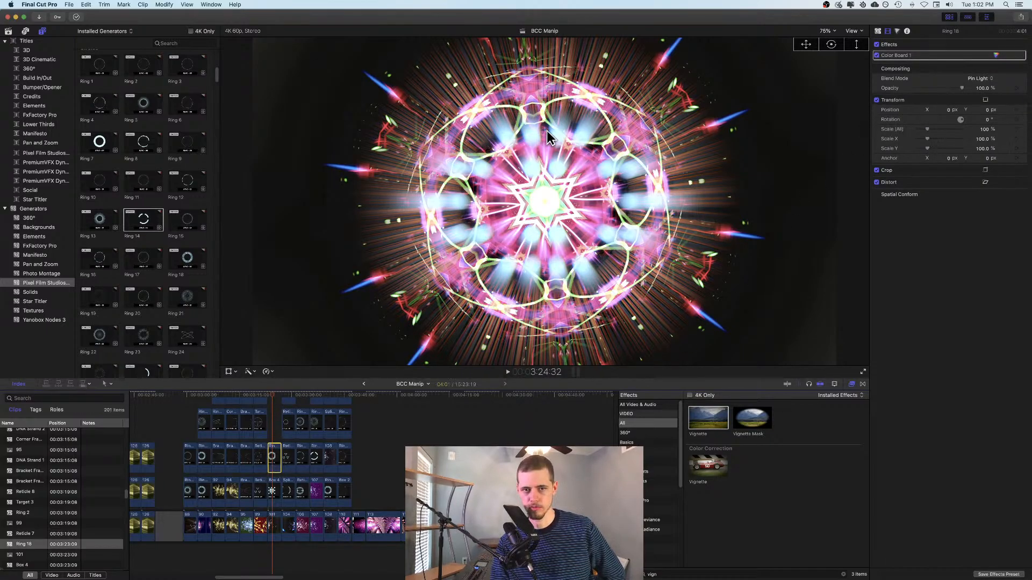
click(288, 543)
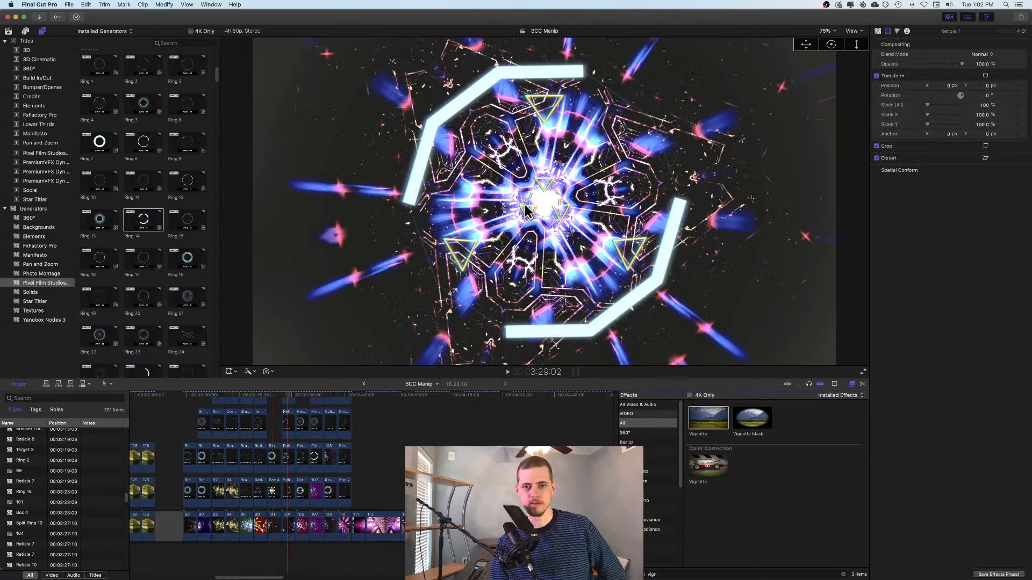
click(303, 548)
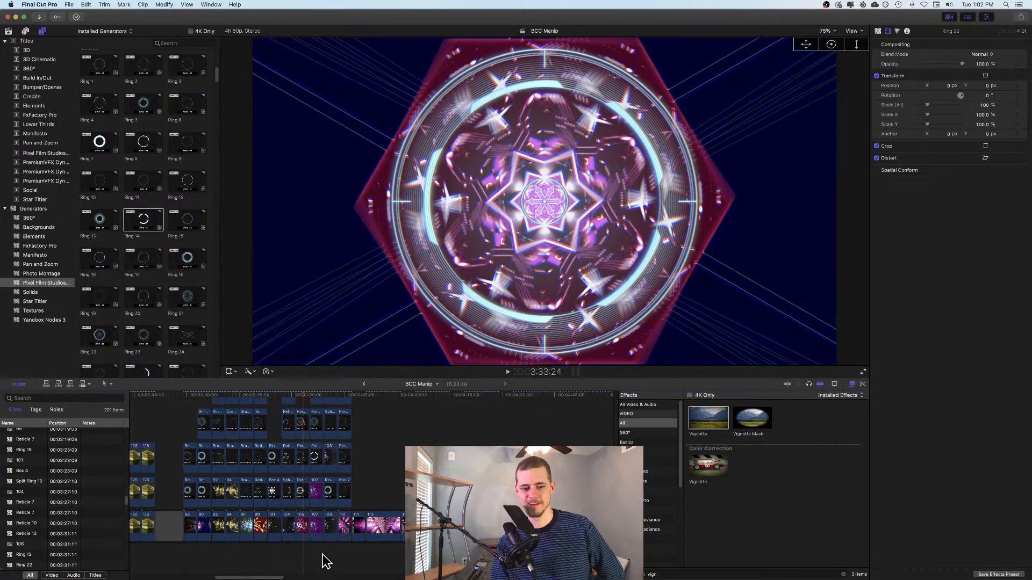
click(315, 549)
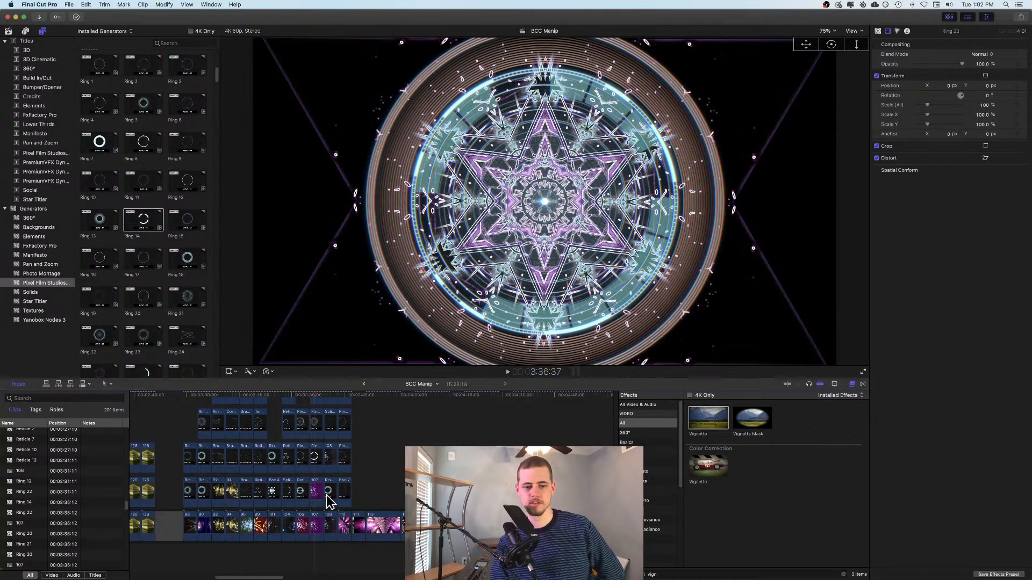
- Select the bottom clip 107 to show its Kaleidoscope and Color Board effects, and inspect the generators stacked above it
click(317, 529)
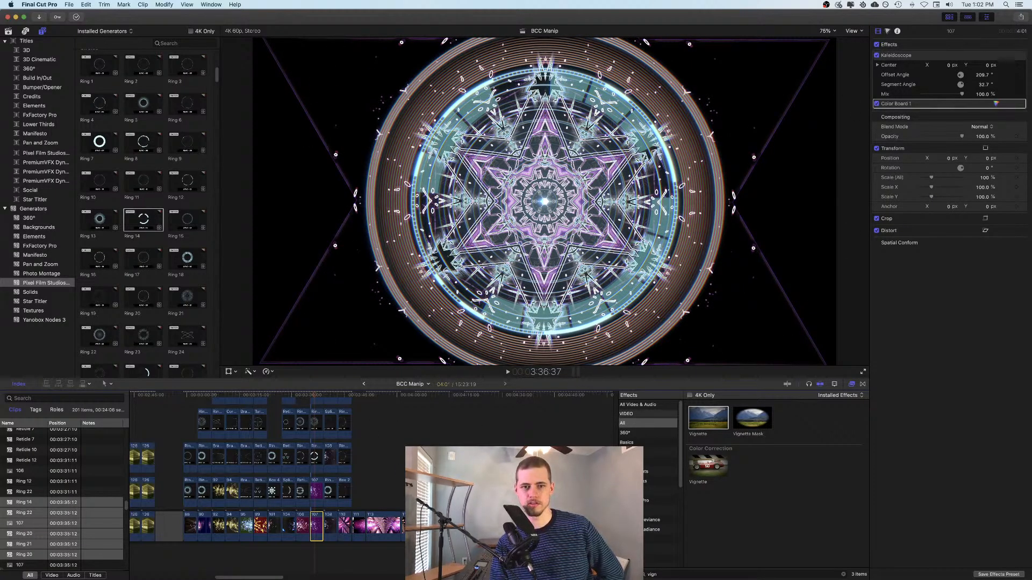
scroll(315, 450, up, 3)
scroll(318, 447, up, 2)
scroll(328, 436, up, 2)
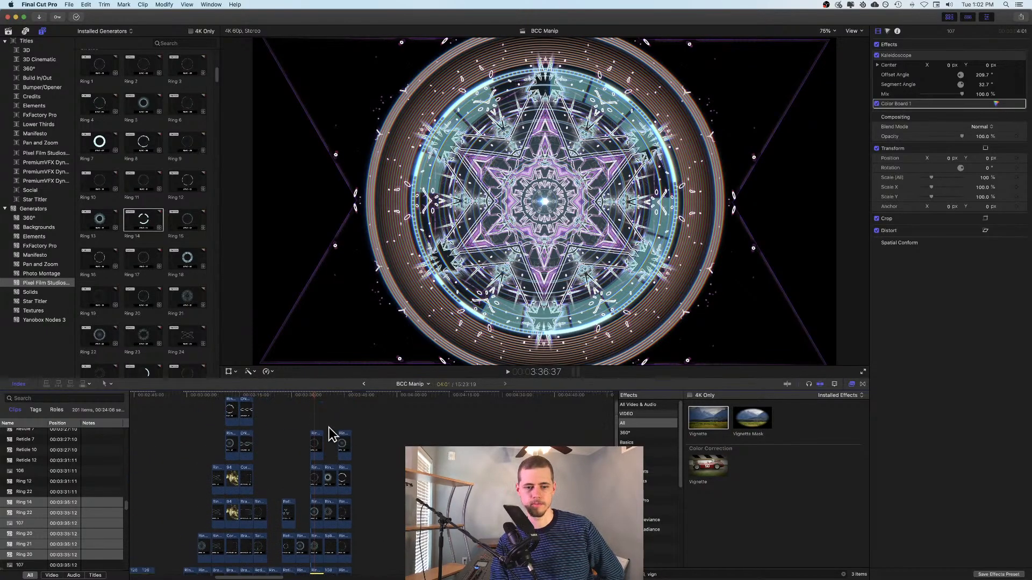
- View the ring composites at 3:40:46 and 3:45:02 and look through the Pixel Film Studios ring generators and the stacked layers
click(329, 430)
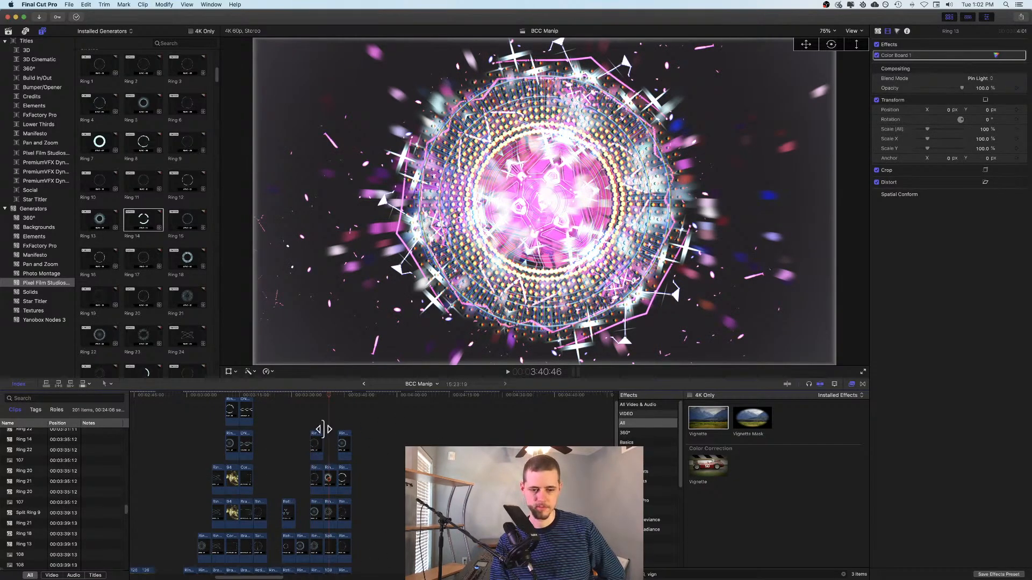
scroll(180, 272, down, 4)
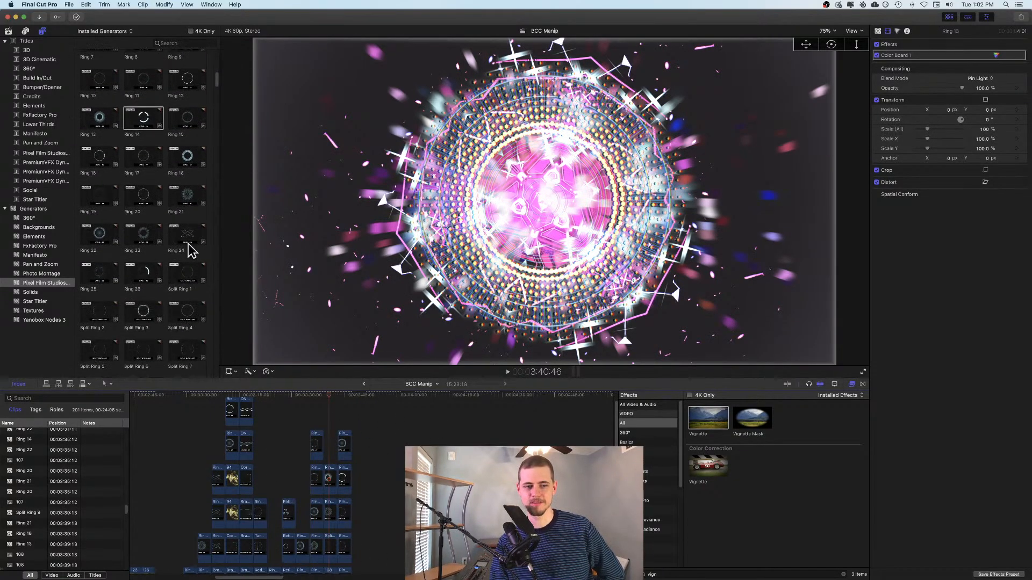
click(343, 421)
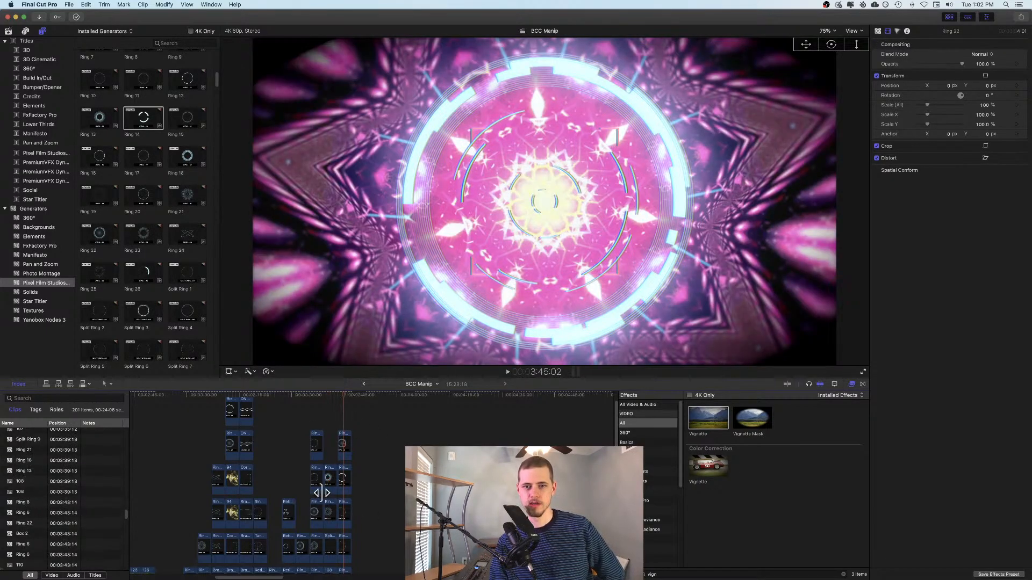
scroll(371, 446, down, 5)
scroll(363, 437, up, 6)
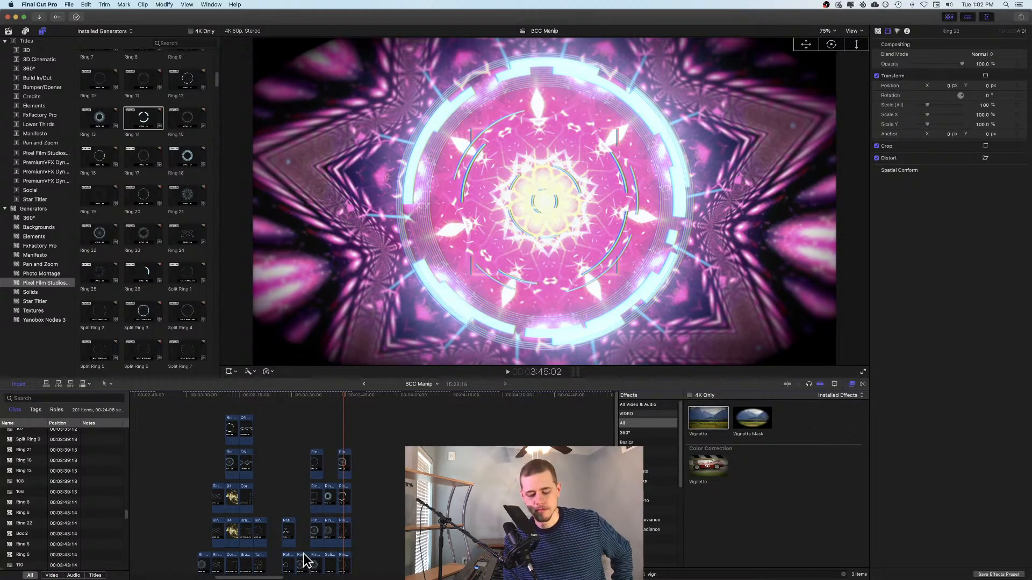
- Switch to the OBS window and return to the BCC Manip project in Final Cut Pro
mouse_move(306, 579)
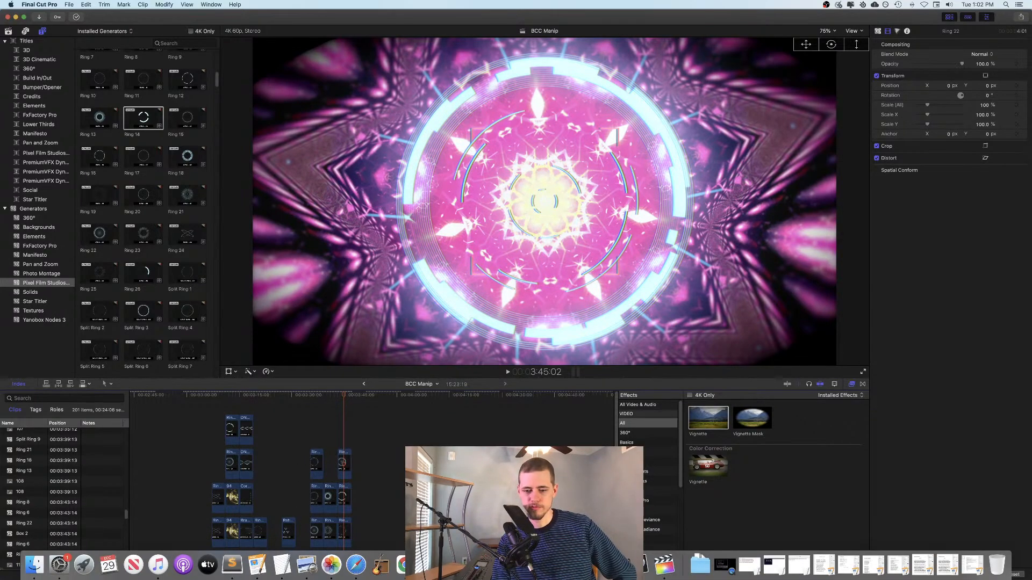
key(super+Tab)
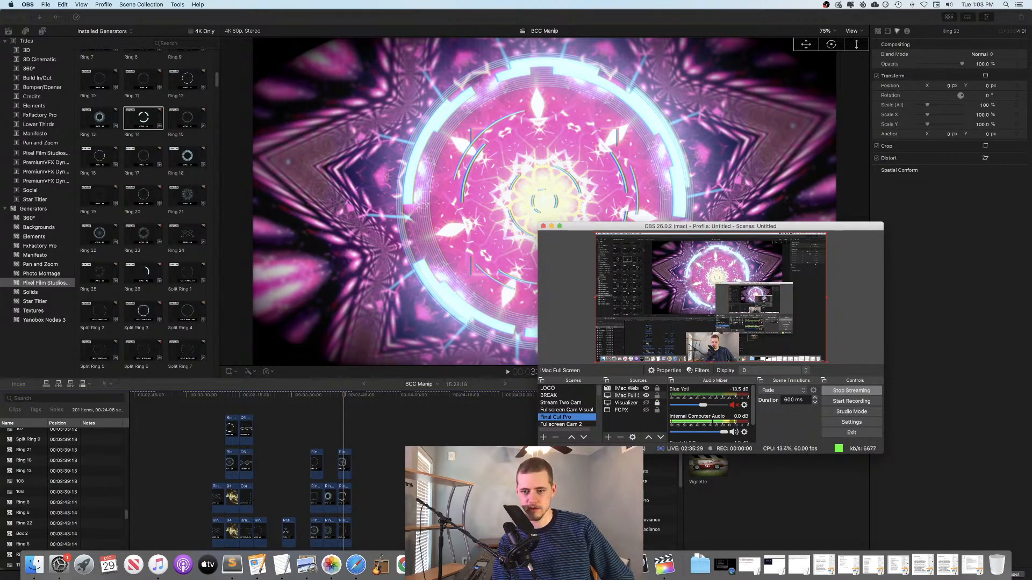
click(397, 468)
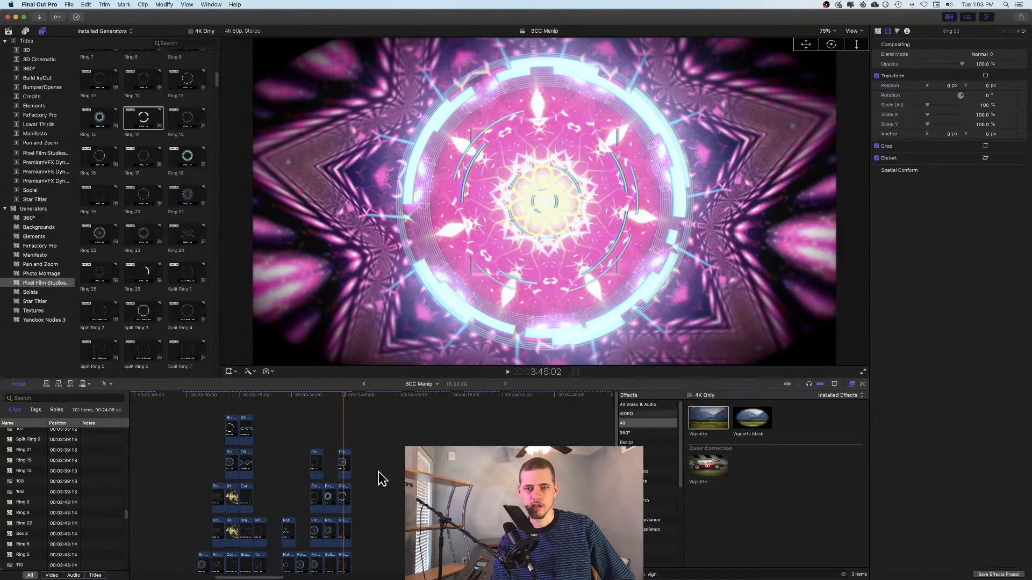
- Revisit the layered ring composites at 3:40:53 and 3:37:26
click(329, 425)
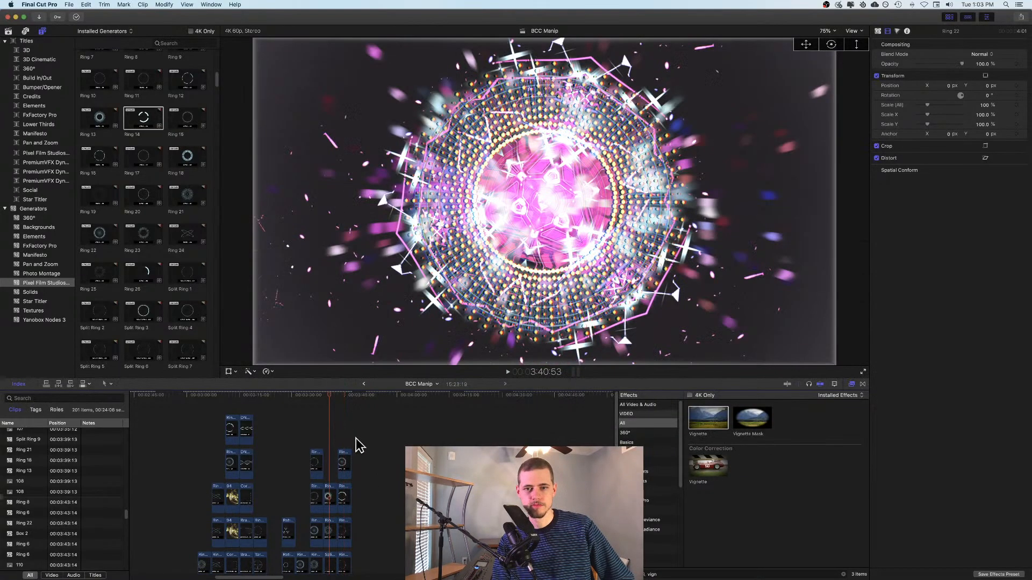
click(317, 435)
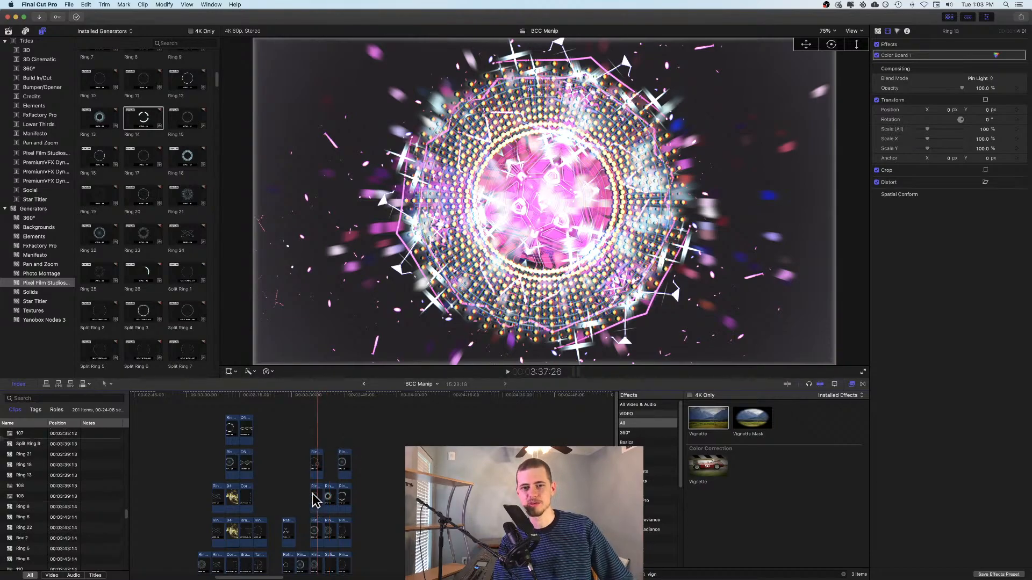